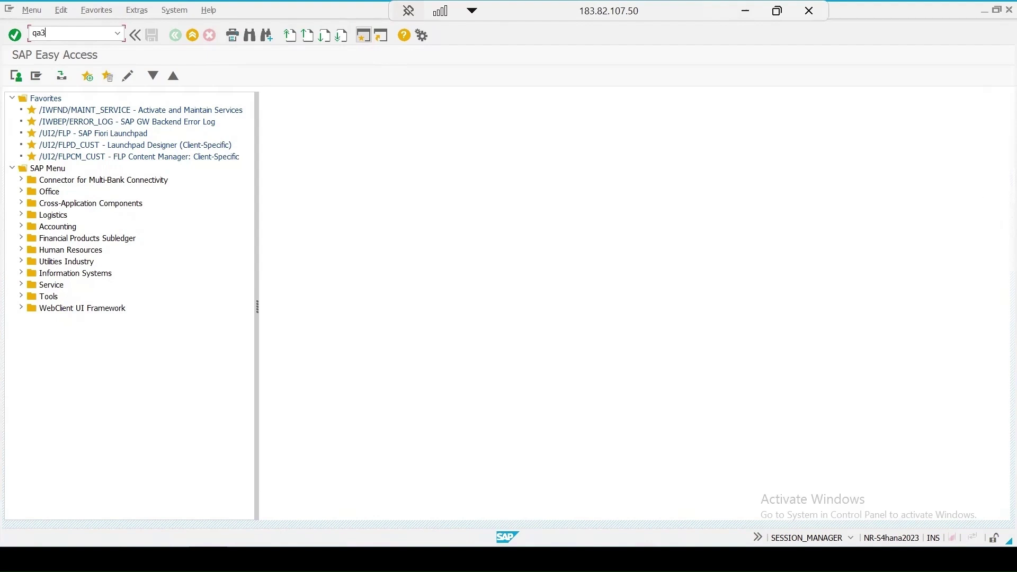
Start transaction QA32, list the inspection lots without a usage decision, and open the lot for material 1200 in change mode.
key("Return")
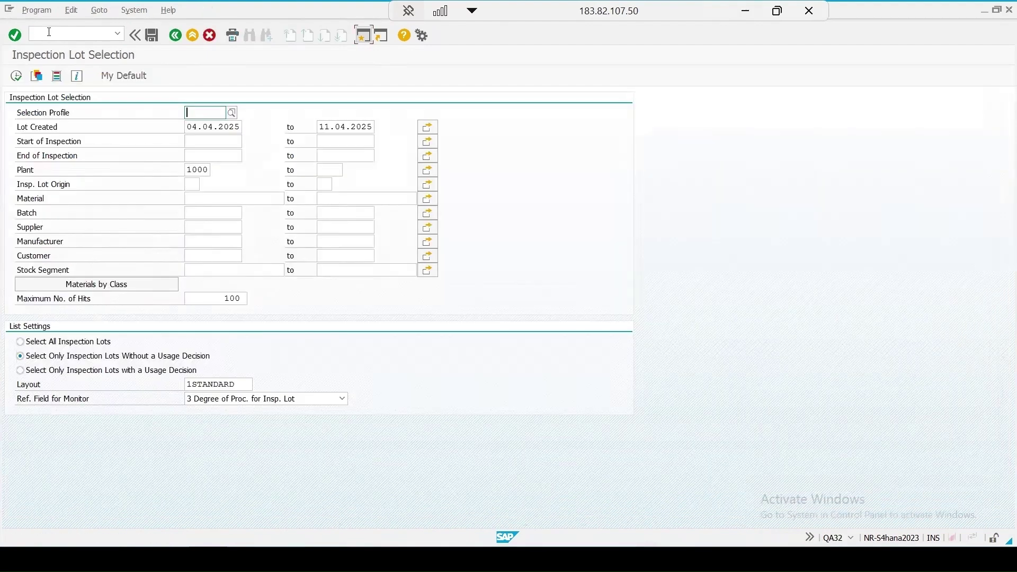
left_click(16, 75)
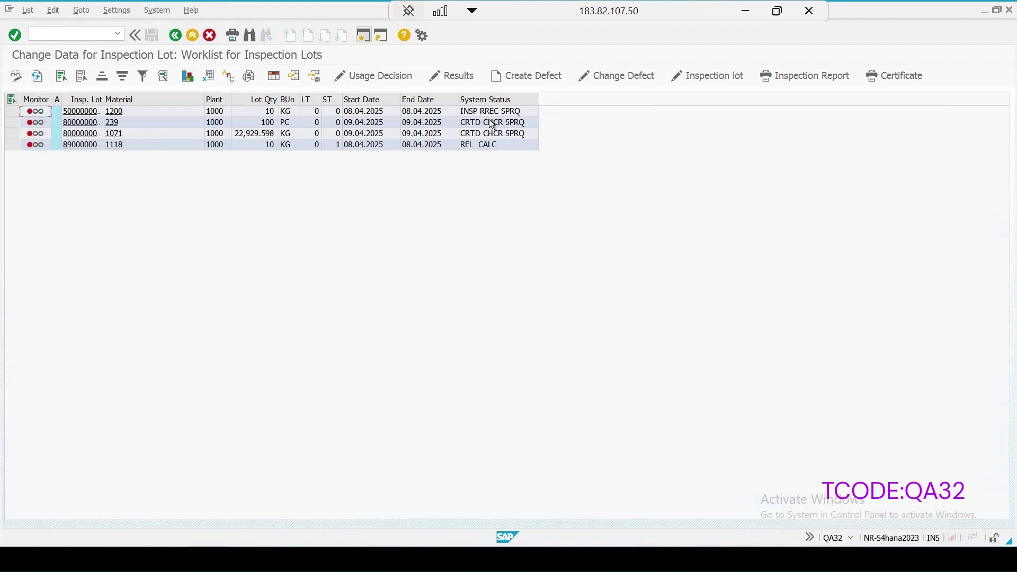
left_click(12, 111)
left_click_drag(104, 99, 120, 119)
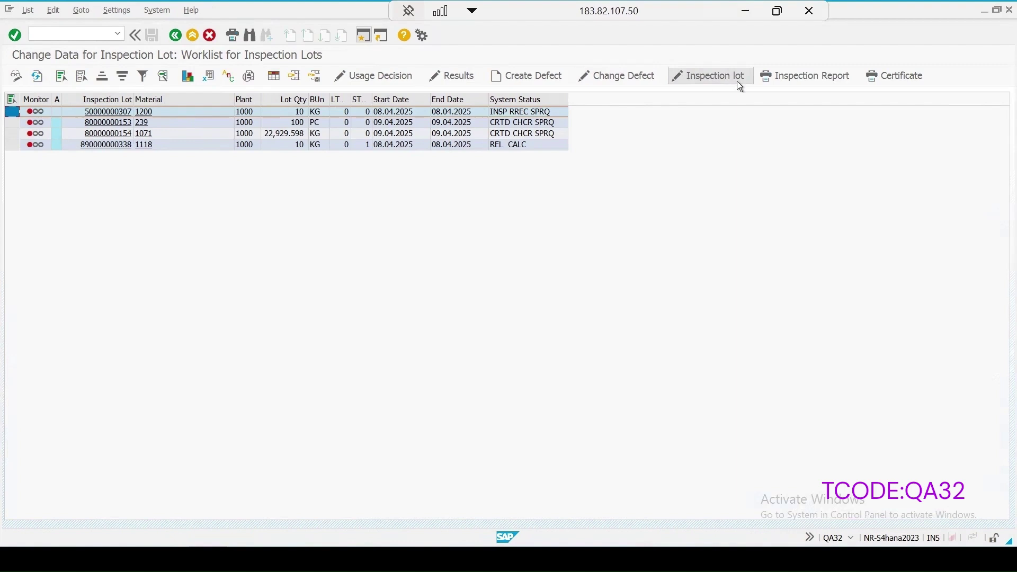
left_click(697, 75)
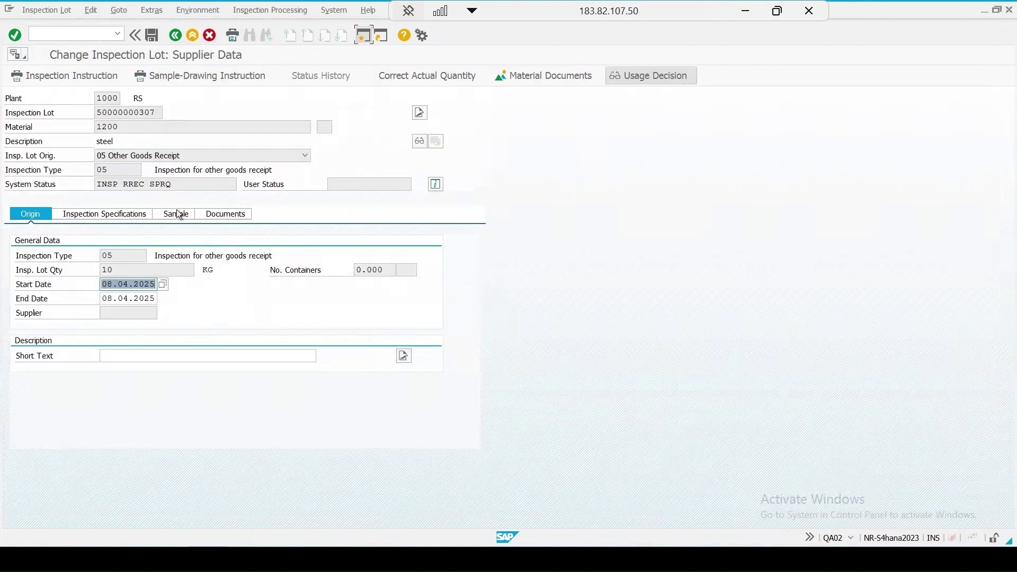
Open the inspection plan assigned to the lot and display the inspection characteristics of operation 0010.
left_click(122, 216)
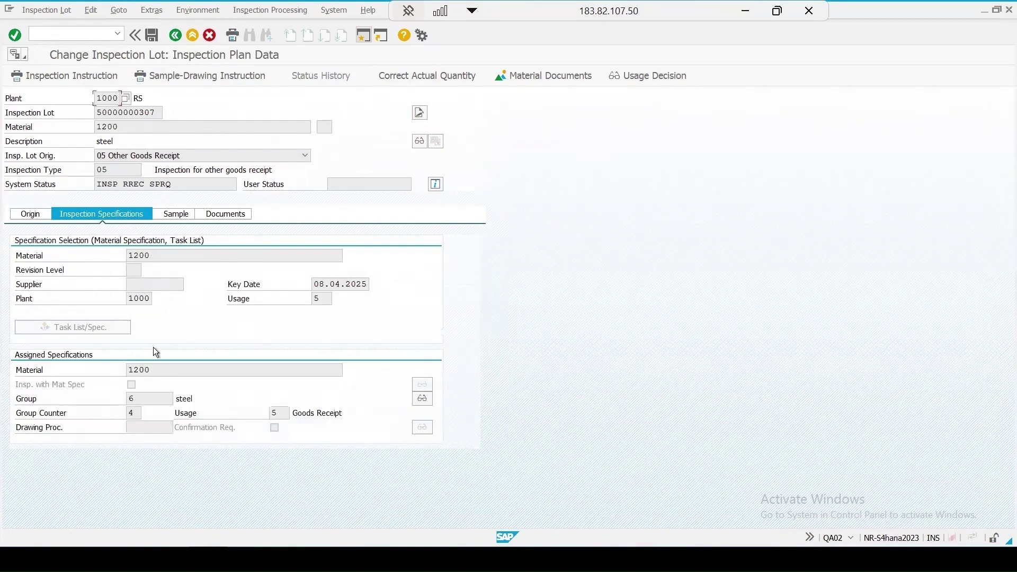
left_click(427, 399)
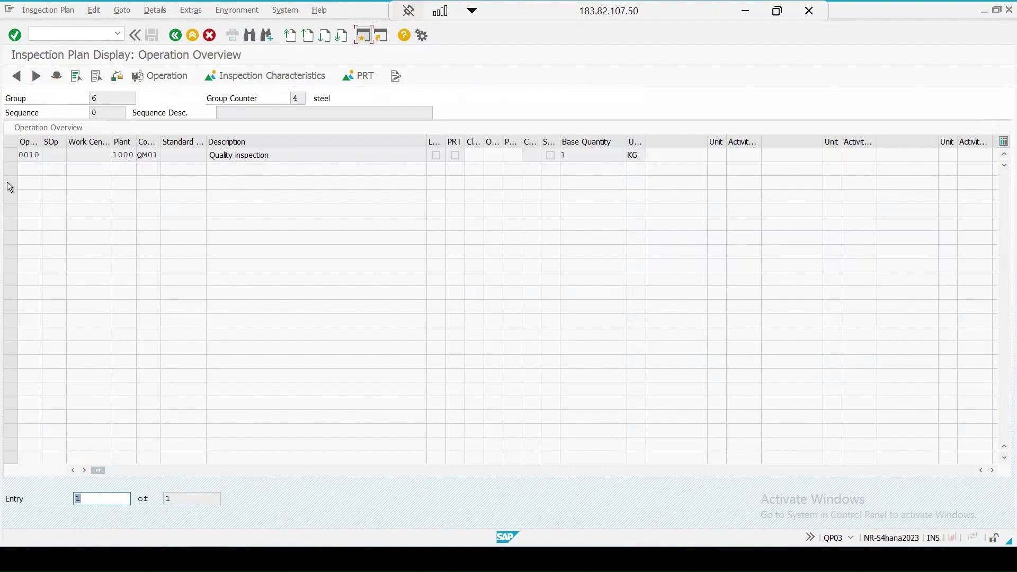
left_click(10, 156)
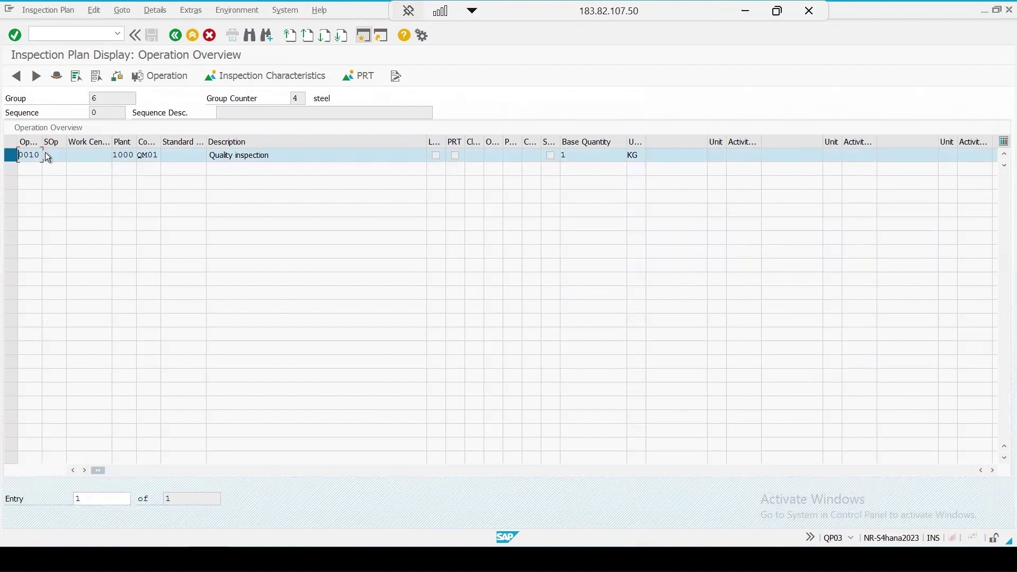
left_click(284, 81)
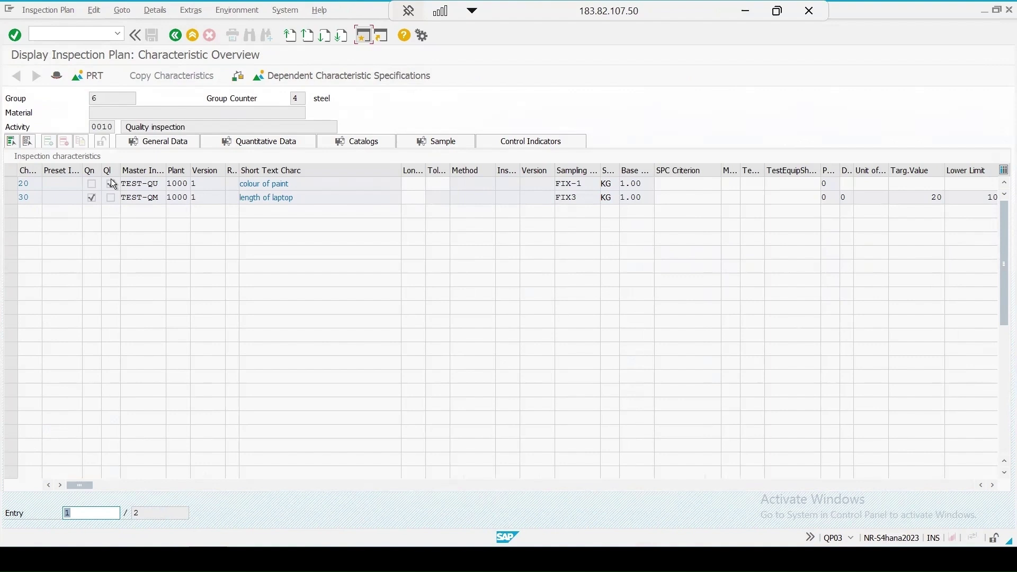
View the quantitative data of the "length of laptop" characteristic and open its master characteristic TEST-QM.
left_click(11, 184)
left_click(11, 197)
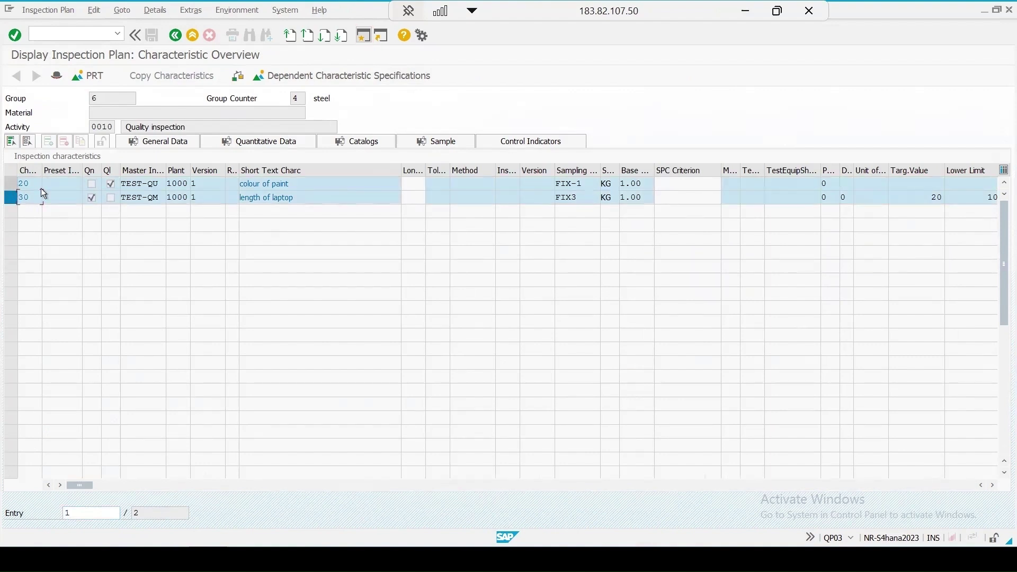
left_click(41, 188)
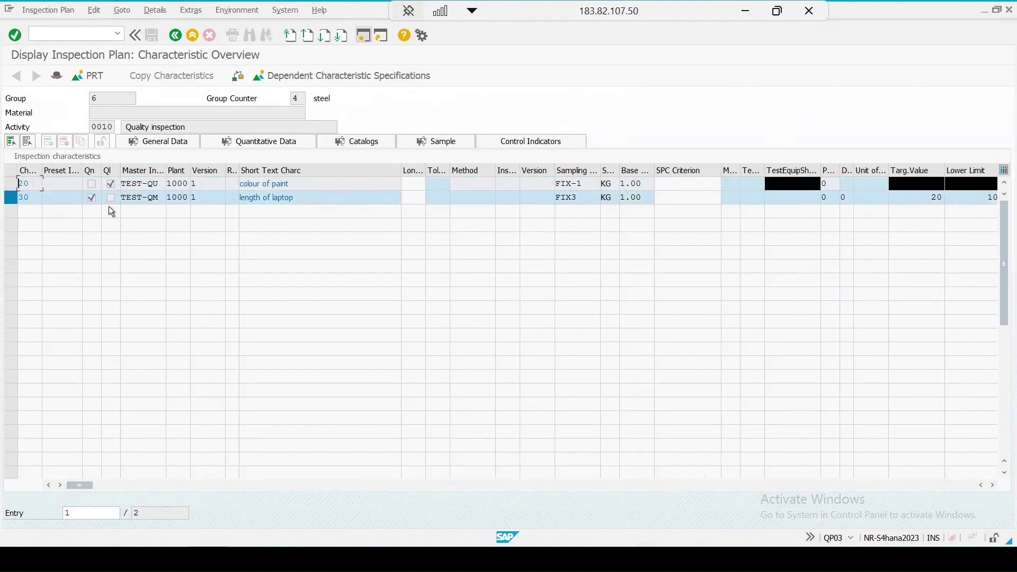
left_click(248, 142)
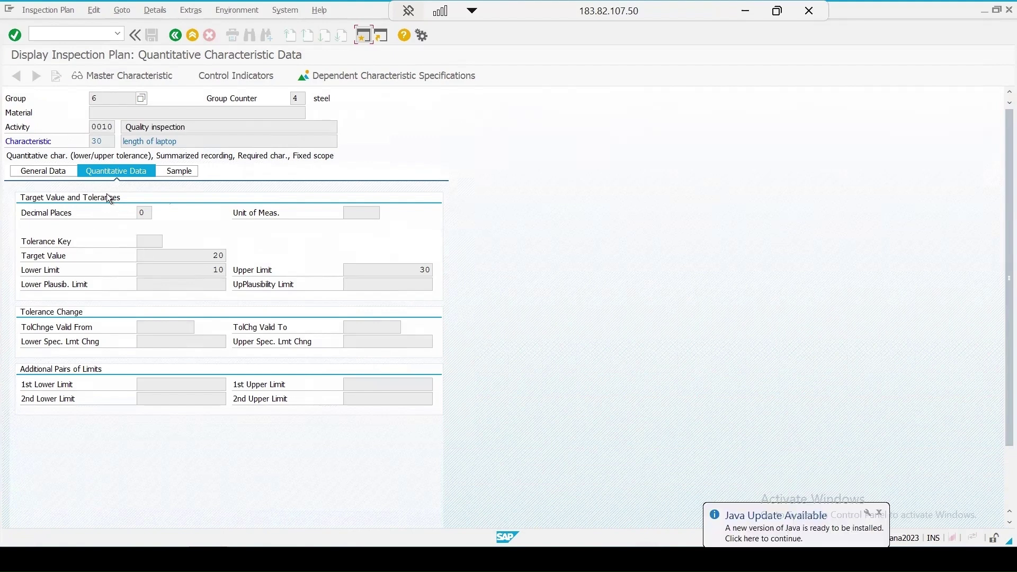
left_click(179, 202)
left_click(143, 76)
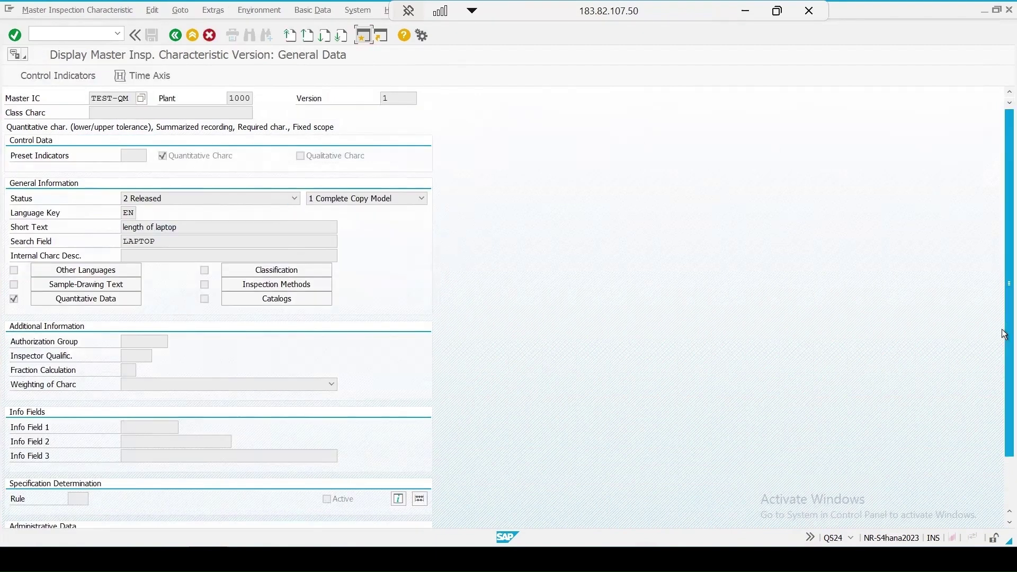
Examine the general data, control indicators and assigned catalogs of master characteristic TEST-QM.
mouse_move(1005, 340)
left_mouse_down()
mouse_move(1001, 399)
mouse_move(1005, 340)
left_mouse_up()
scroll(159, 296, "down", 2)
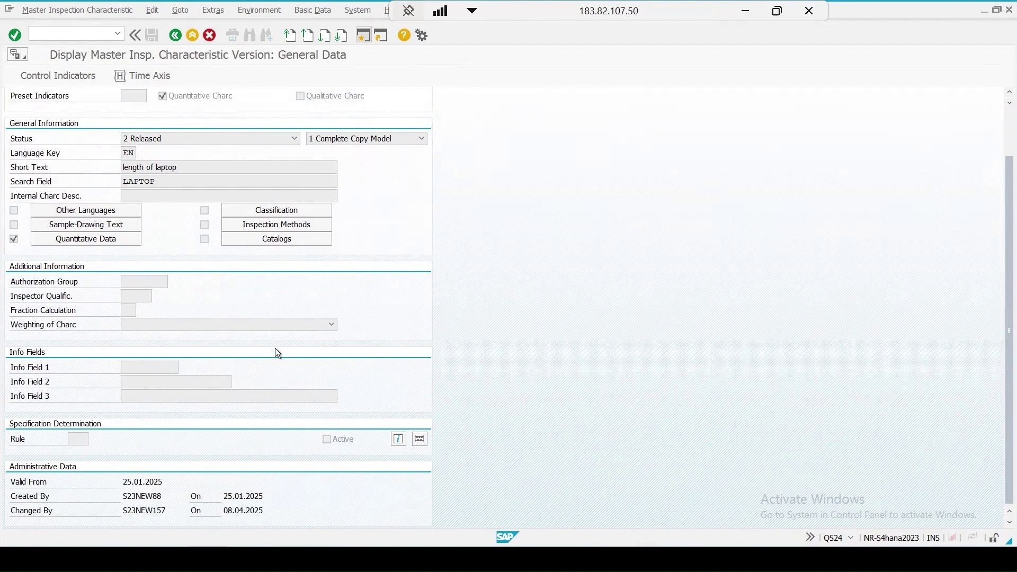
scroll(275, 348, "up", 2)
left_click(69, 78)
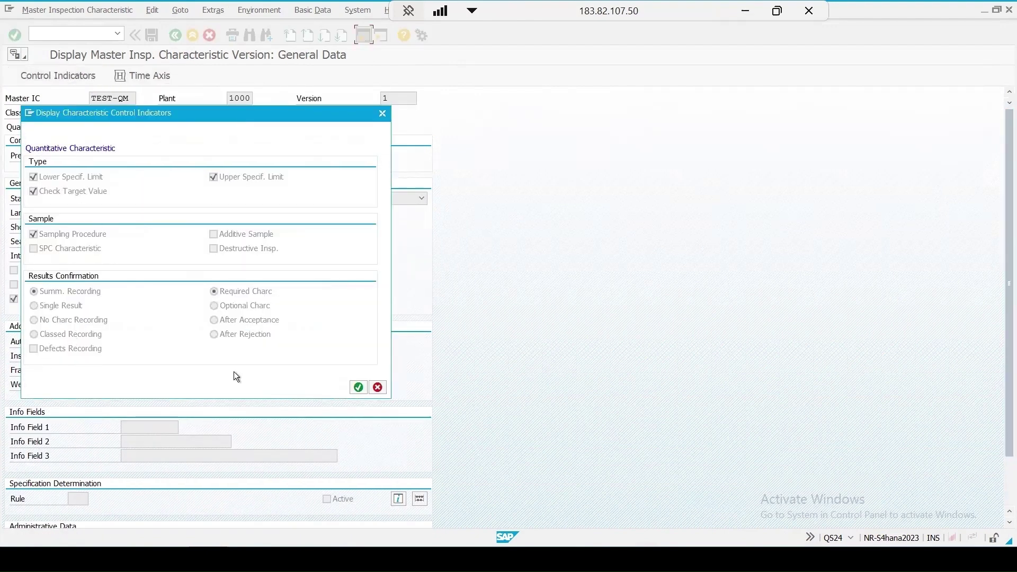
left_click(358, 388)
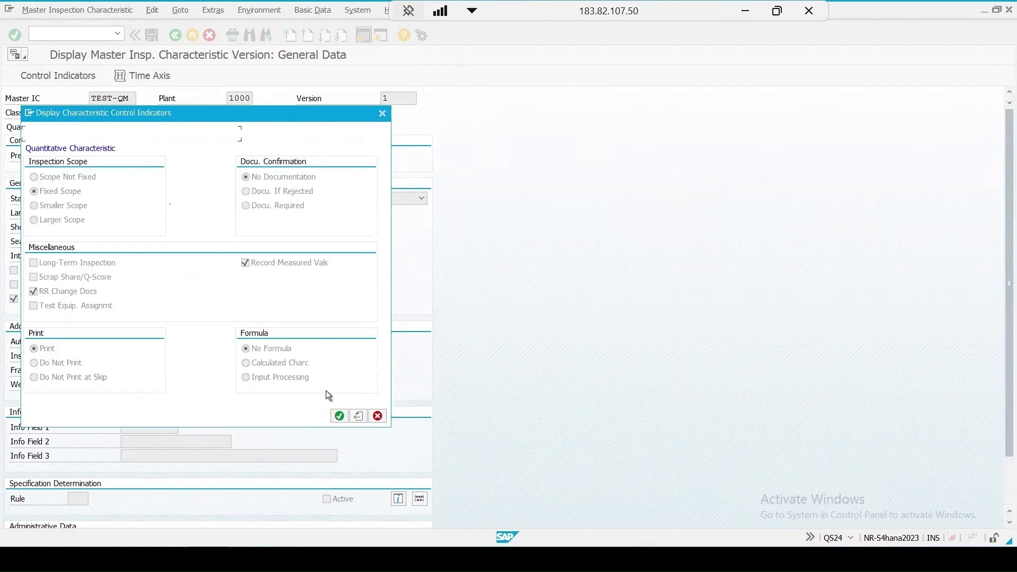
left_click(341, 416)
left_click(277, 298)
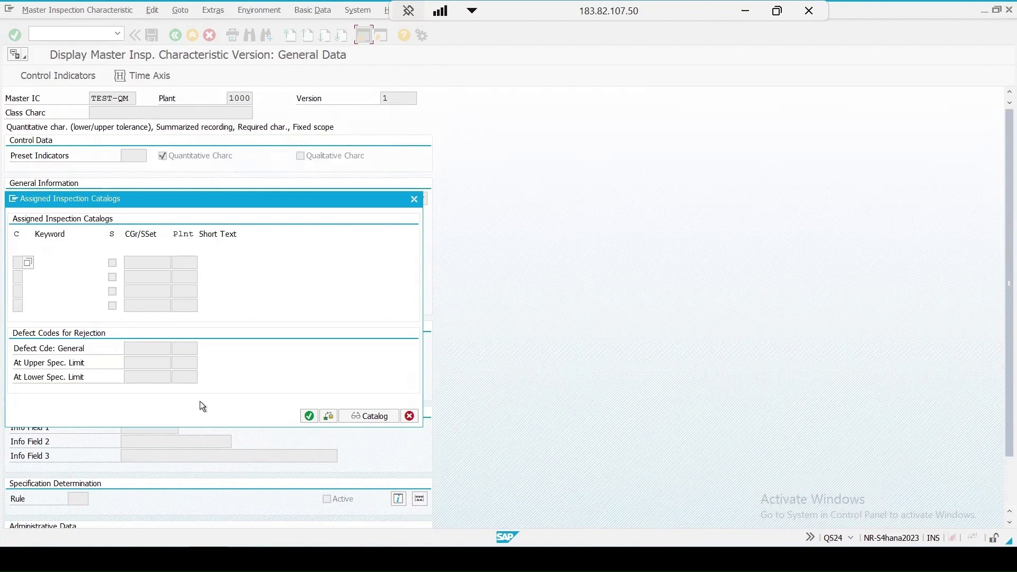
left_click(308, 416)
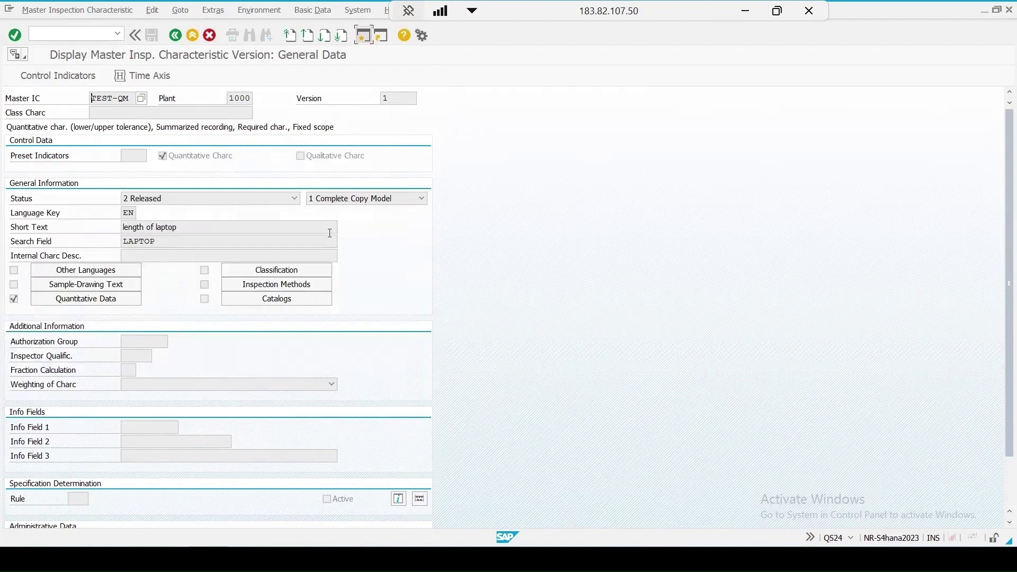
Return to the characteristic overview, view the catalogs of "colour of paint", and open its master characteristic TEST-QU.
left_click(174, 35)
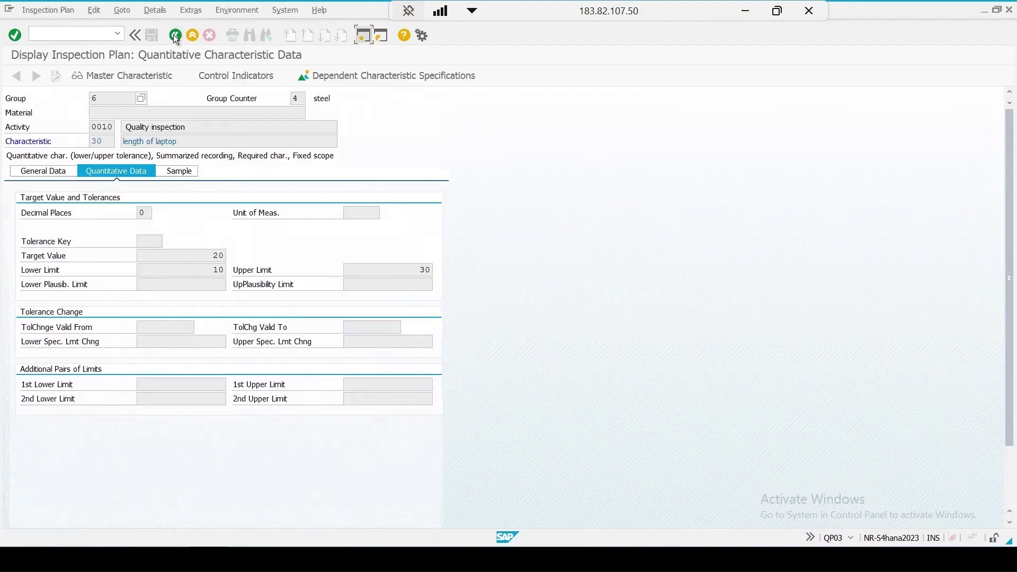
left_click(174, 36)
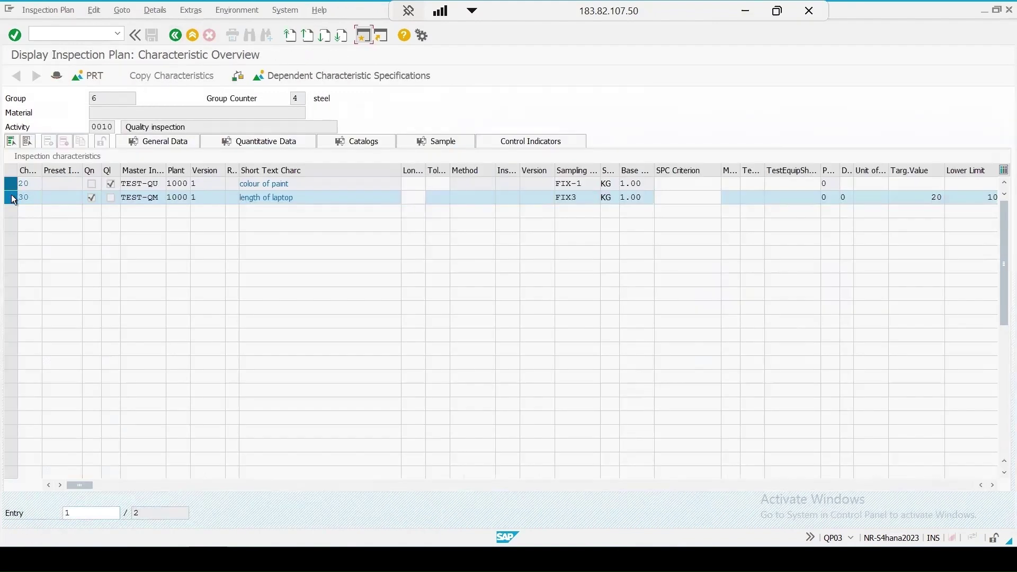
left_click(53, 196)
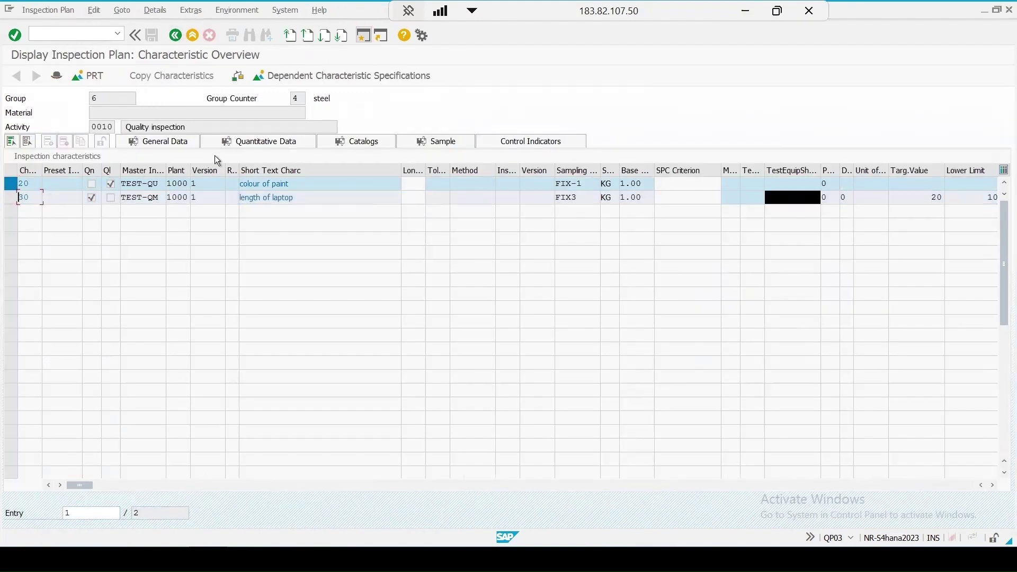
left_click(366, 142)
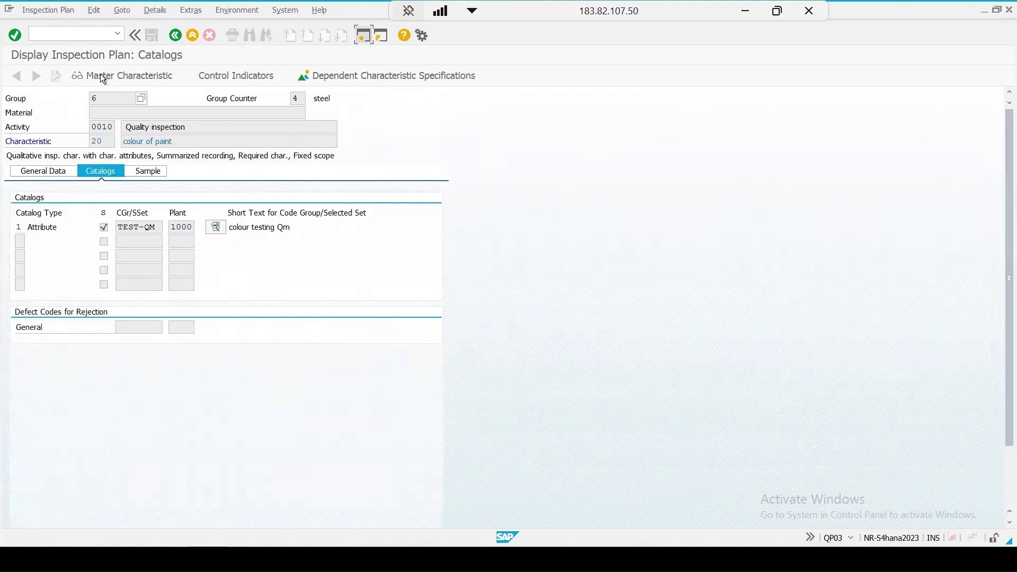
left_click(101, 75)
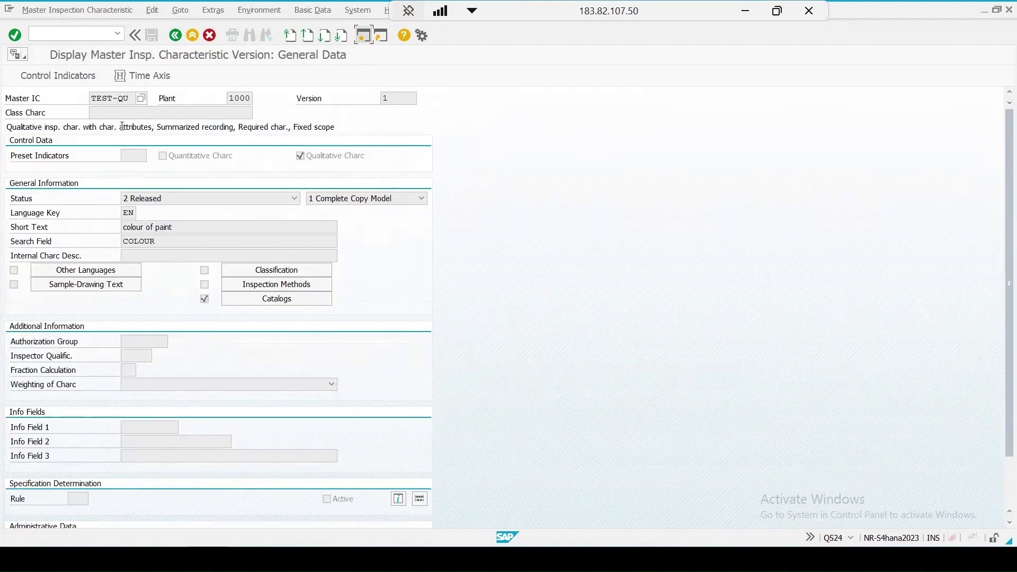
Inspect the codes of selected set TEST-QM assigned to master characteristic TEST-QU, and close the catalog views.
left_click(255, 303)
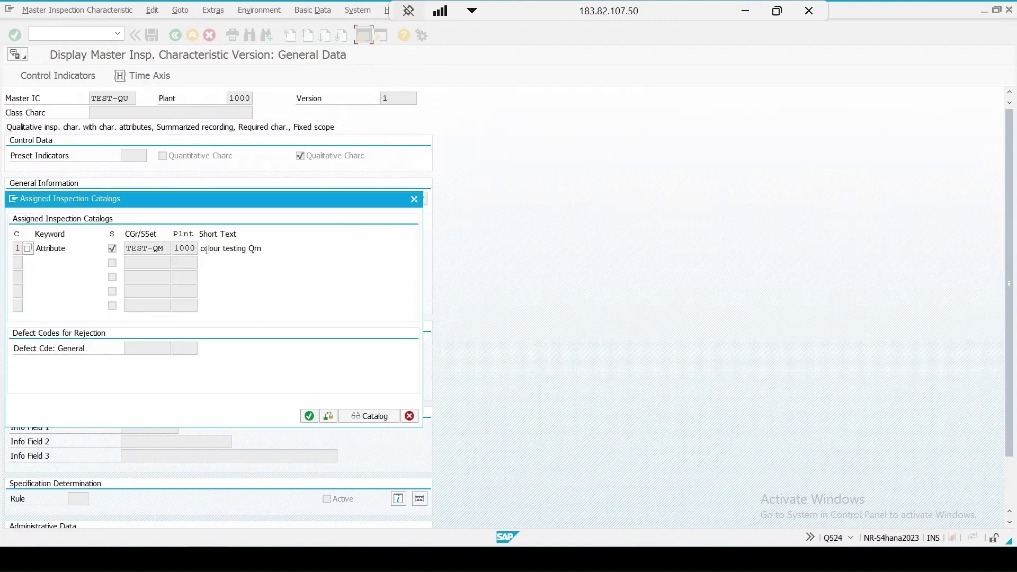
double_click(153, 250)
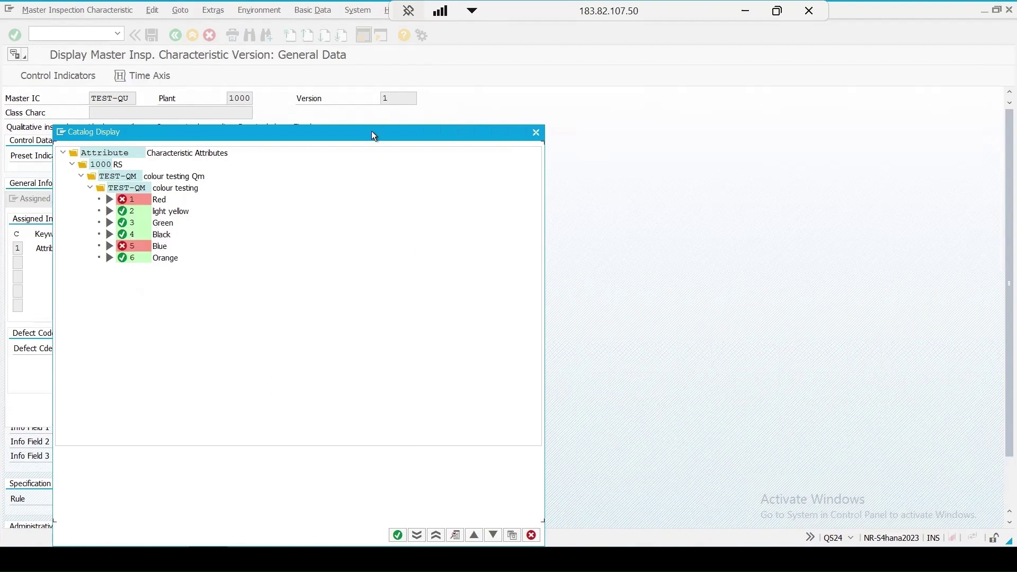
left_click_drag(372, 134, 450, 66)
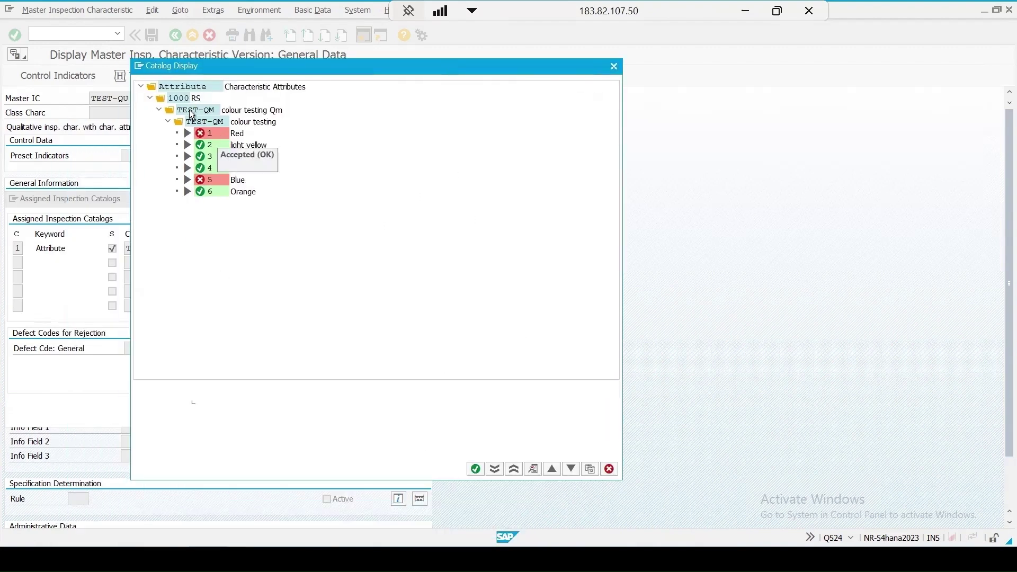
left_click(475, 469)
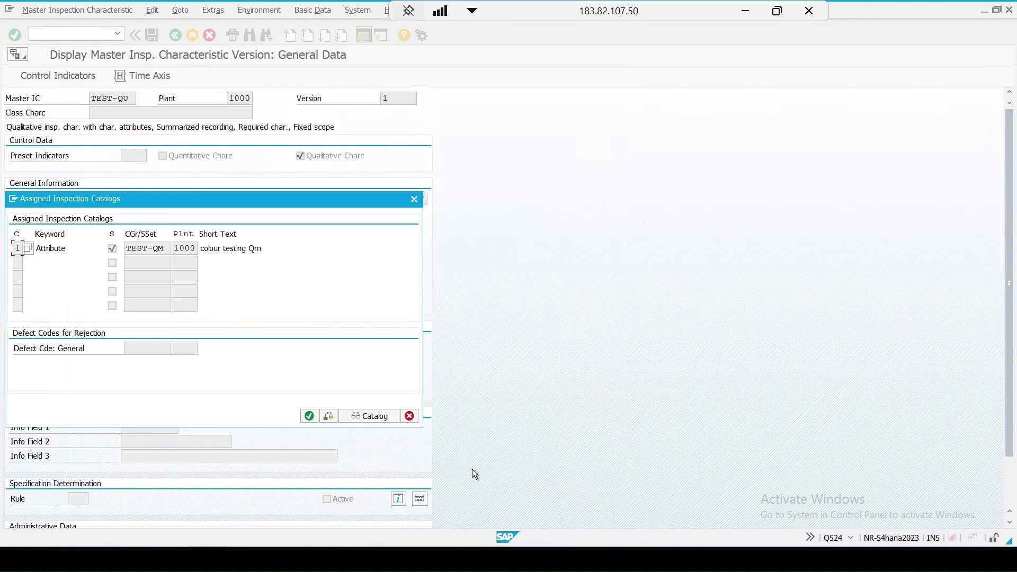
left_click(415, 199)
Start transaction QS51 and open the selected sets of catalog 1 in plant 1000 for editing.
left_click(192, 35)
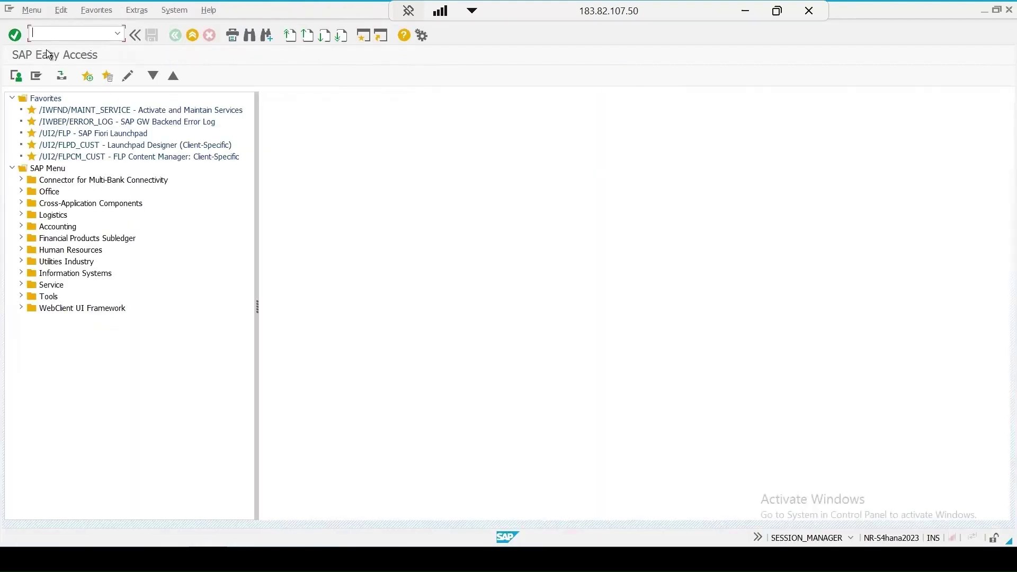
type("qs51")
key("Return")
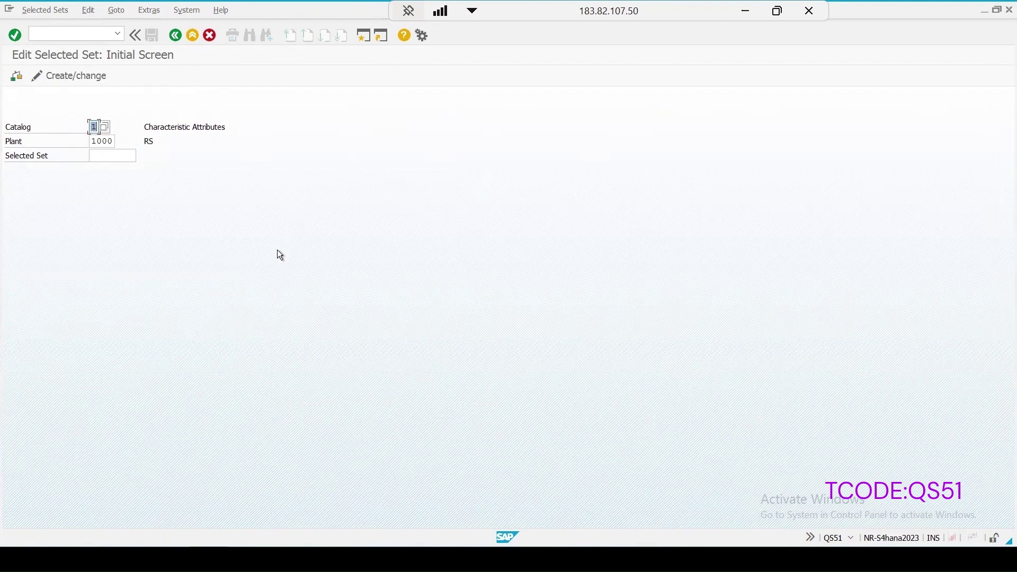
key("Return")
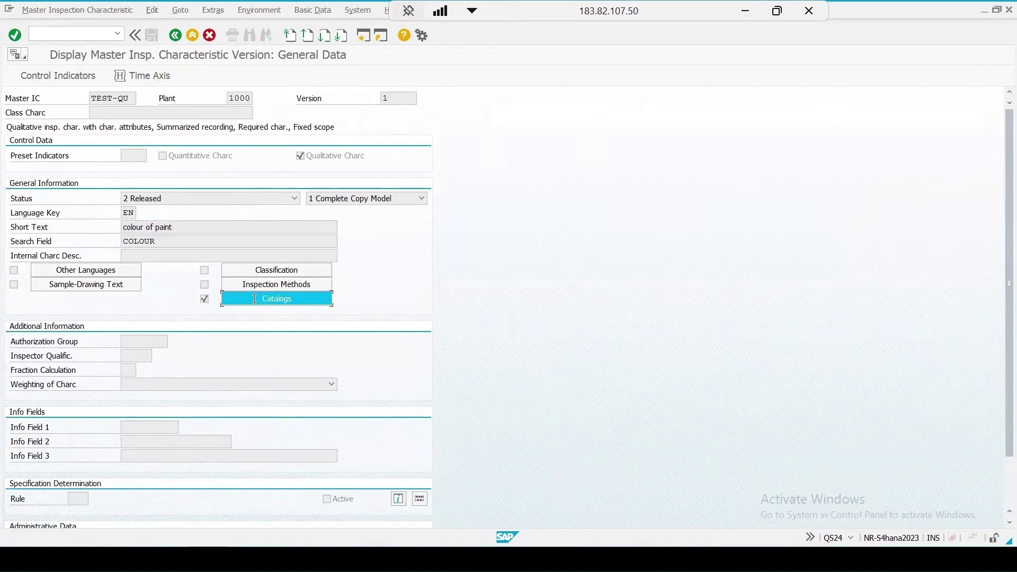
Check which selected set is assigned to TEST-QU, and open the codes of selected set TEST-QM in QS51.
left_click(278, 298)
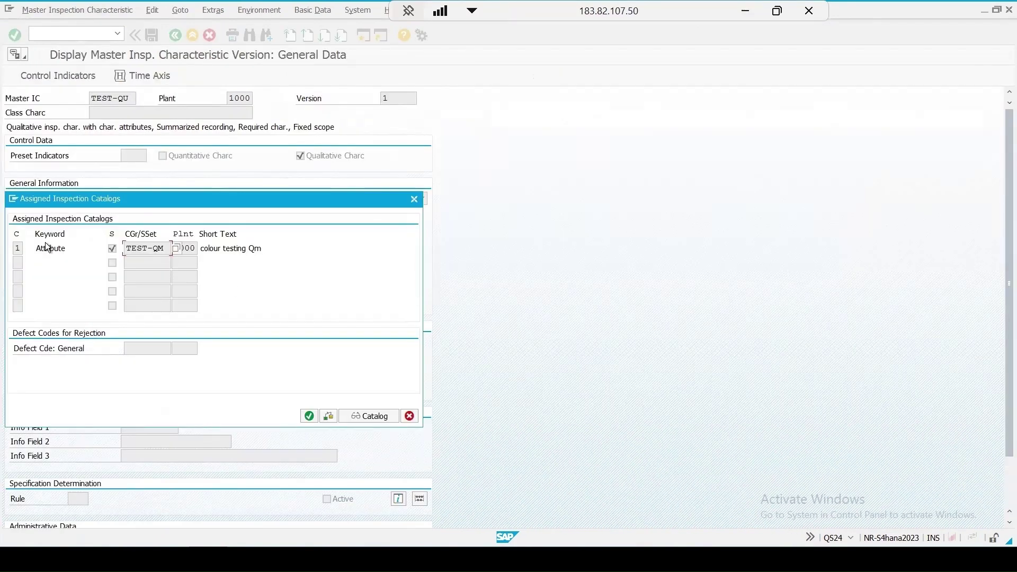
double_click(168, 248)
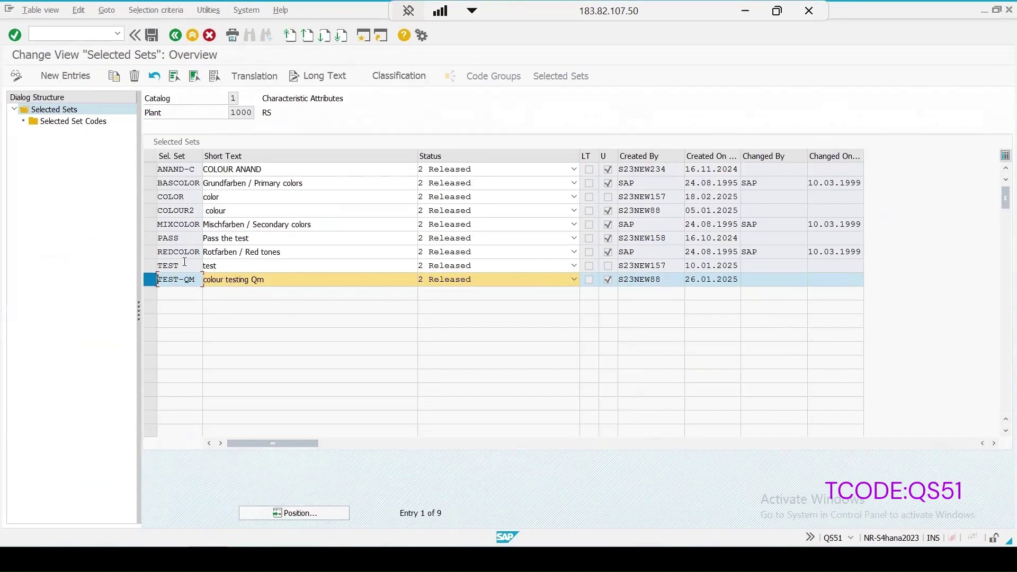
double_click(81, 123)
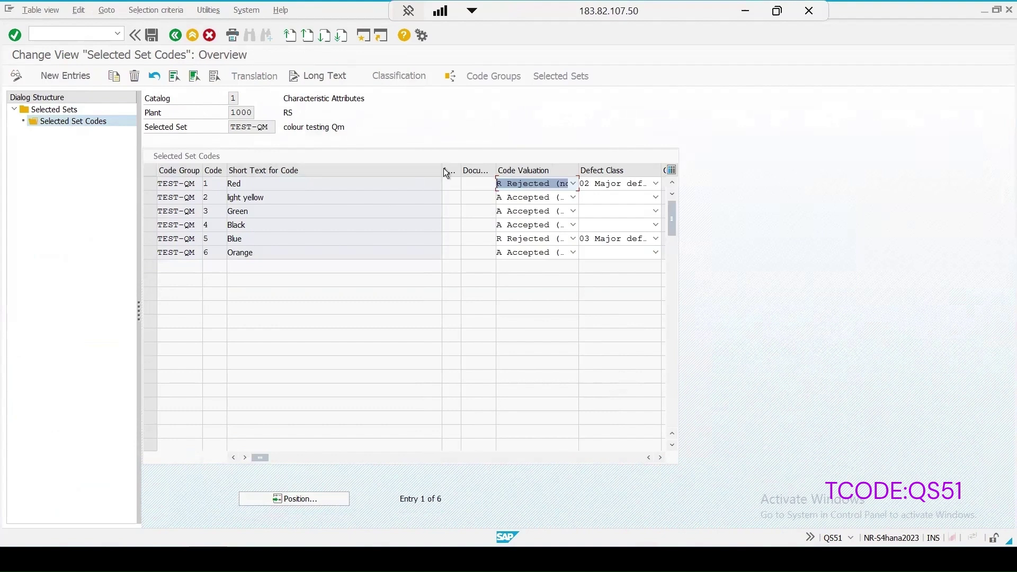
Narrow the Short Text for Code column and set the defect class of code 5, Blue, to 01 Critical defect.
left_click_drag(441, 170, 316, 183)
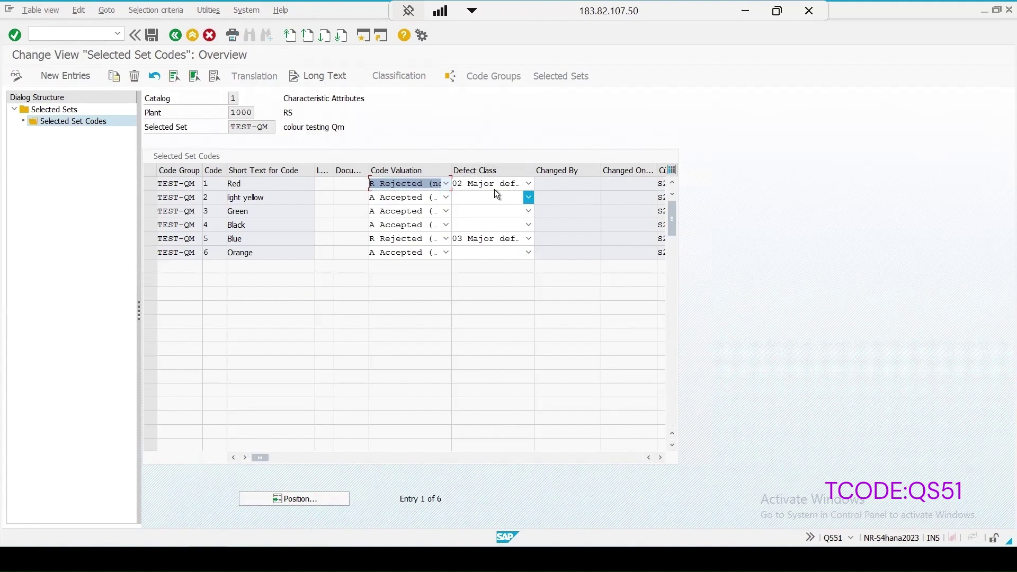
left_click(504, 242)
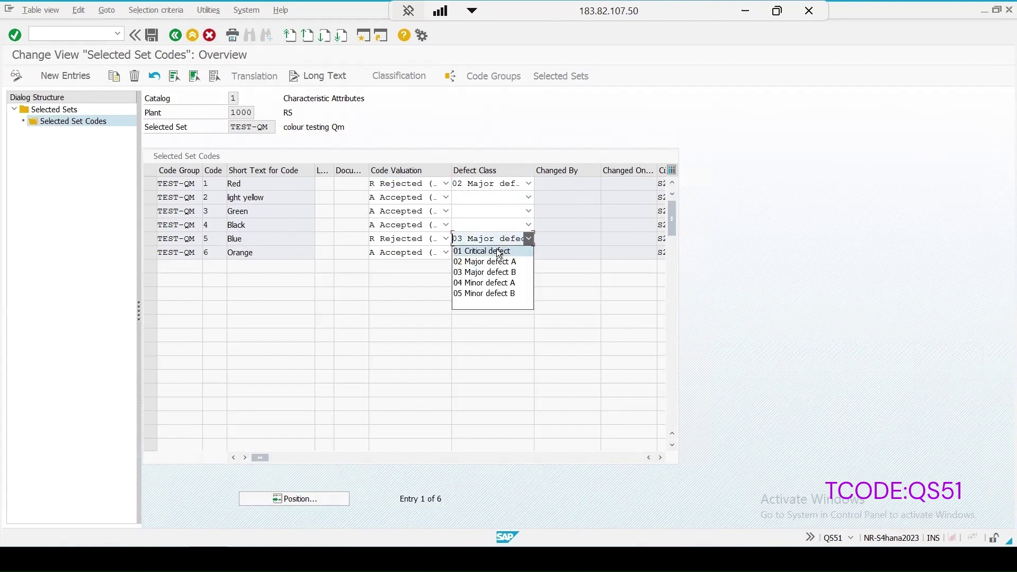
left_click(497, 254)
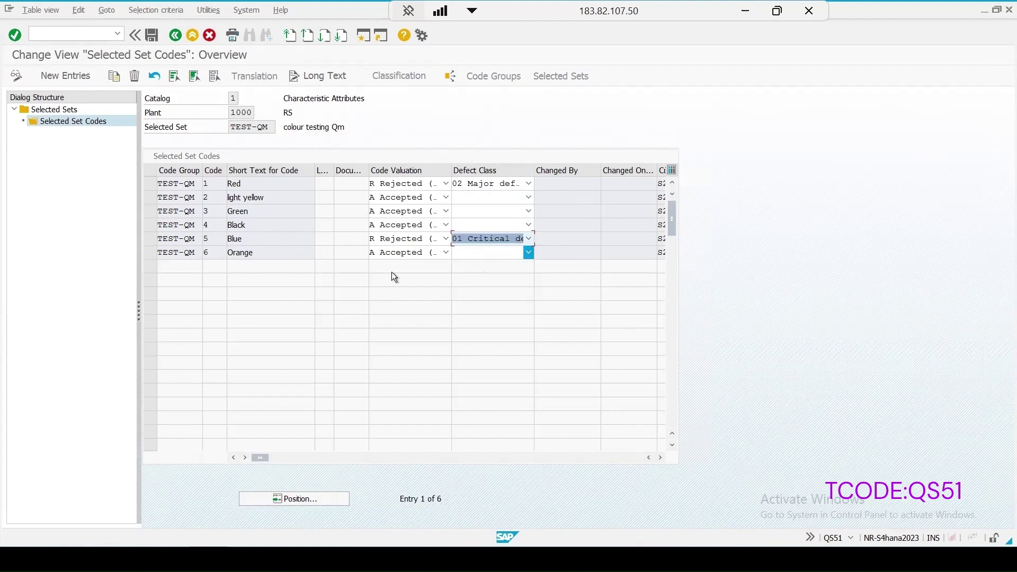
Save the selected set codes to customizing request A4HK903320 and return to the worklist for inspection lots.
left_click(153, 36)
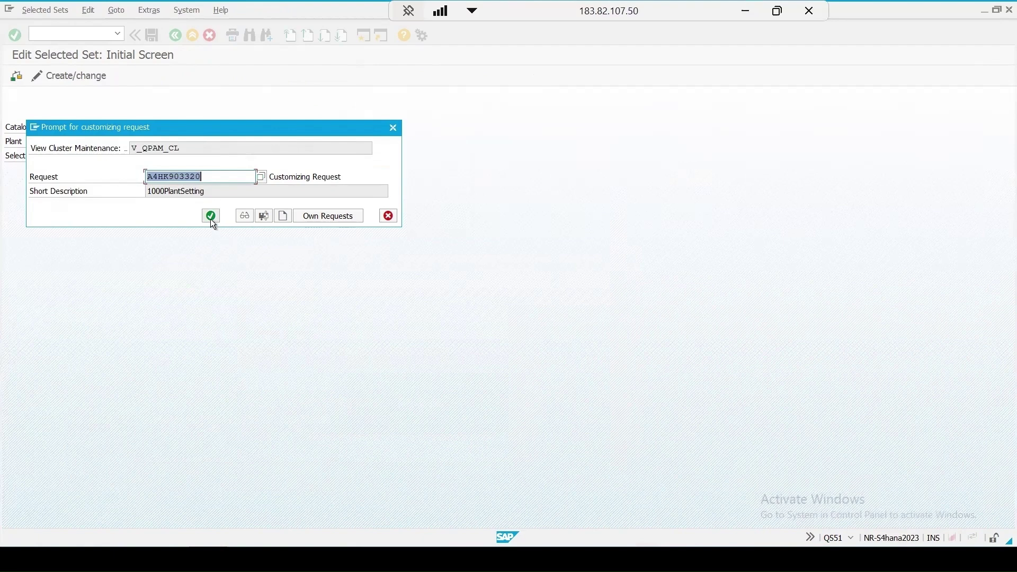
left_click(210, 216)
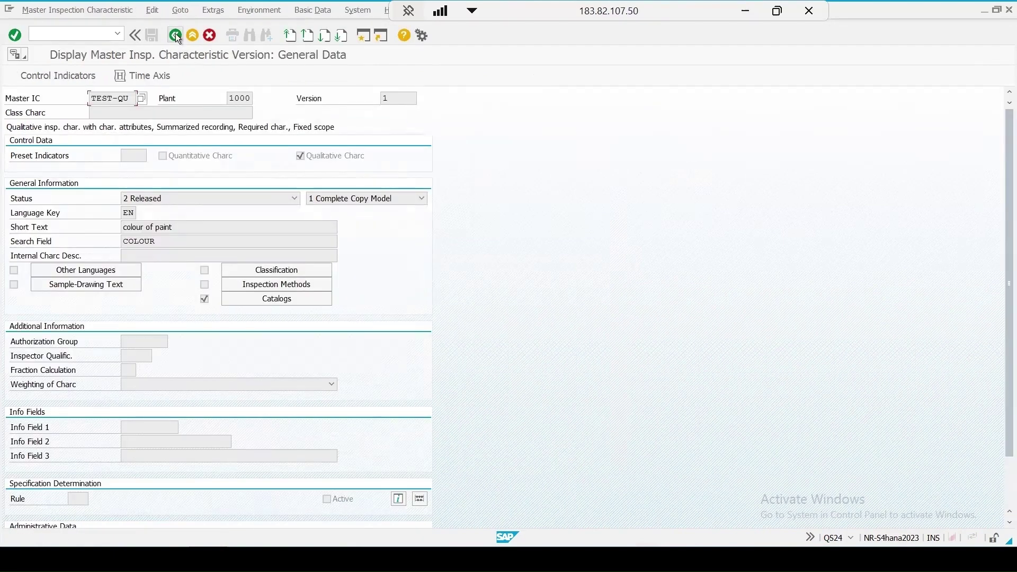
left_click(176, 33)
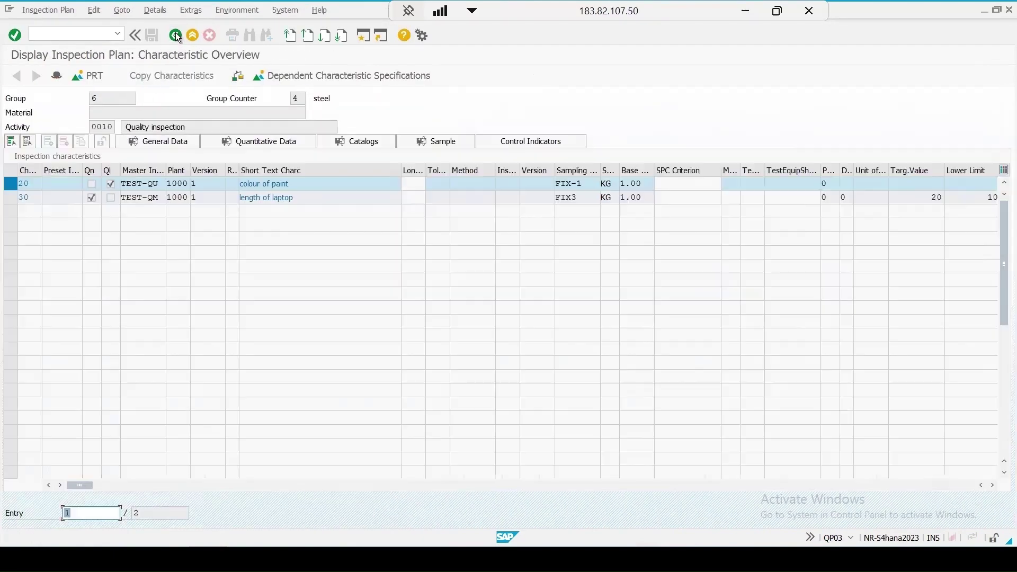
left_click(176, 33)
left_click(176, 33)
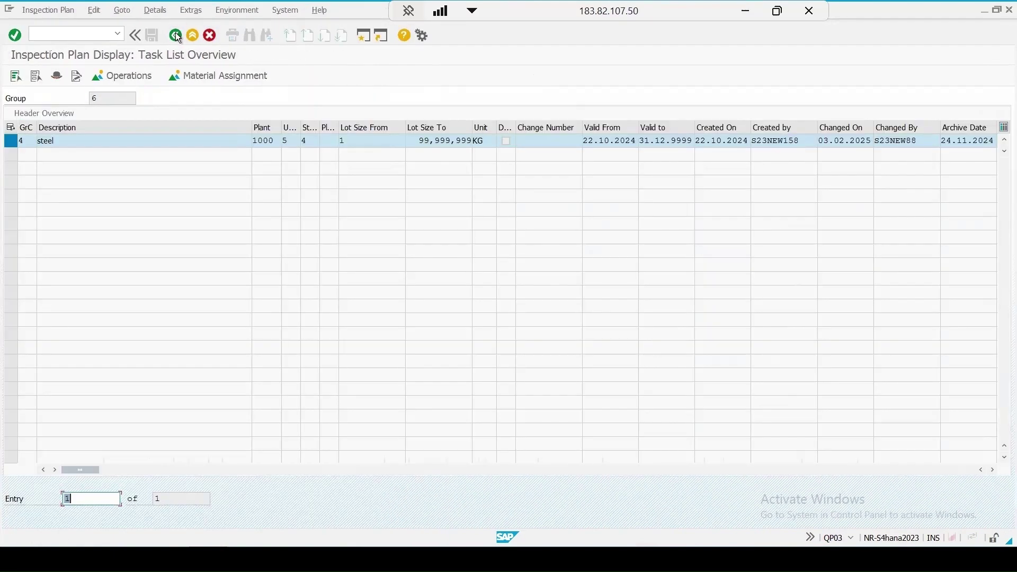
left_click(175, 33)
left_click(176, 33)
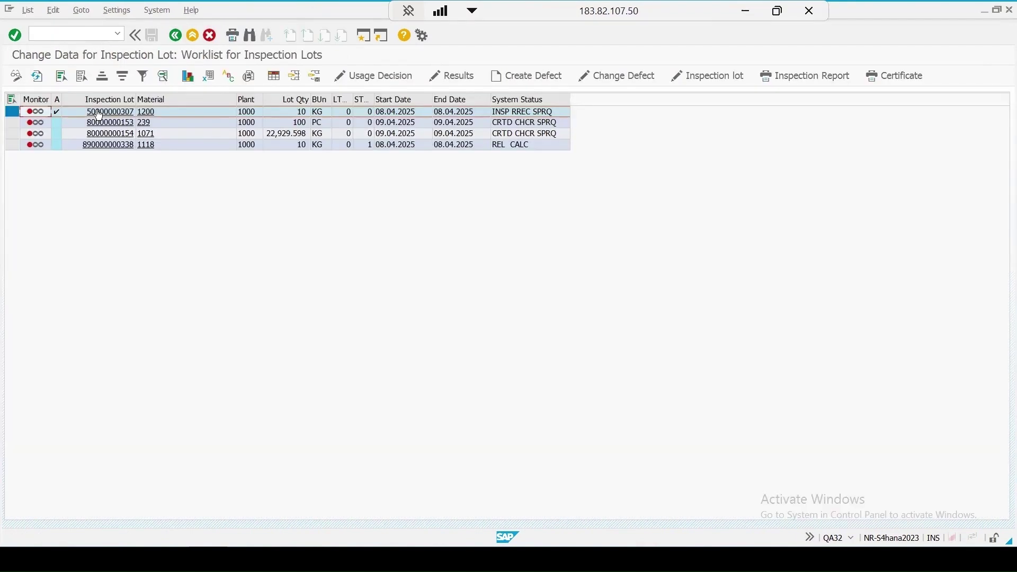
In the results recording for material 1200's inspection lot, reopen the colour of paint characteristic and record the result 1 Red.
left_click(447, 74)
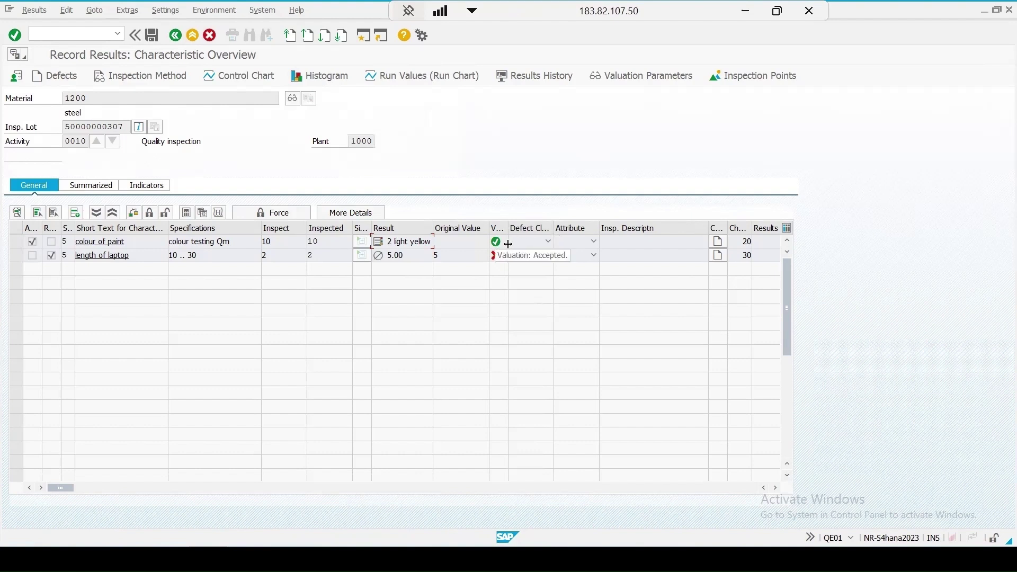
left_click(18, 242)
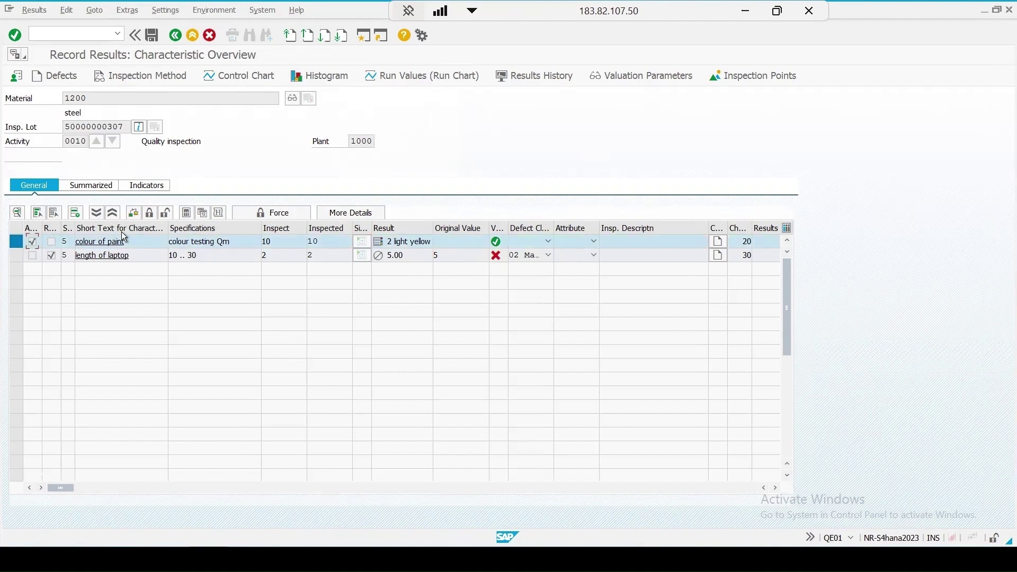
left_click(164, 213)
left_click(439, 241)
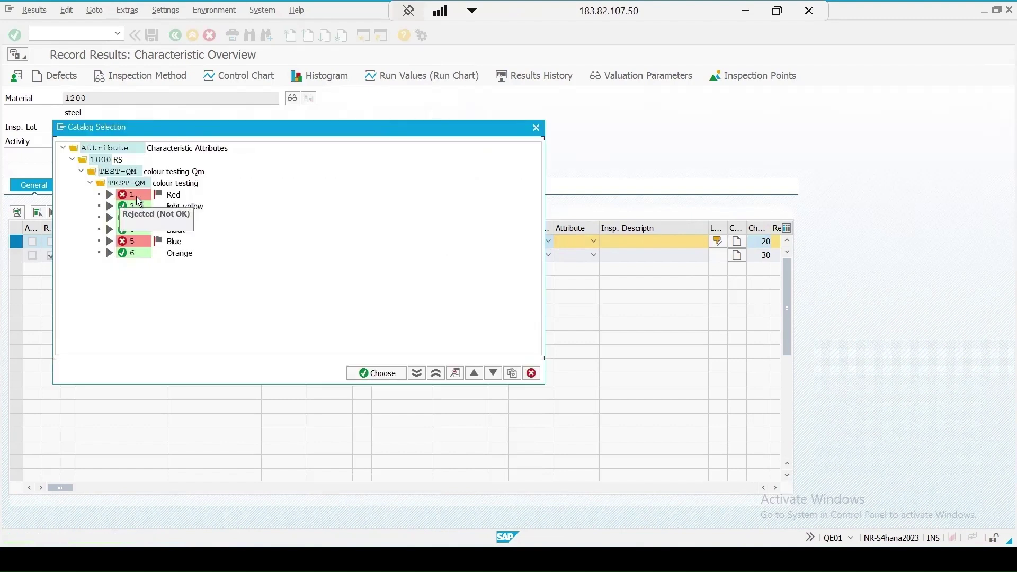
double_click(136, 195)
left_click(439, 241)
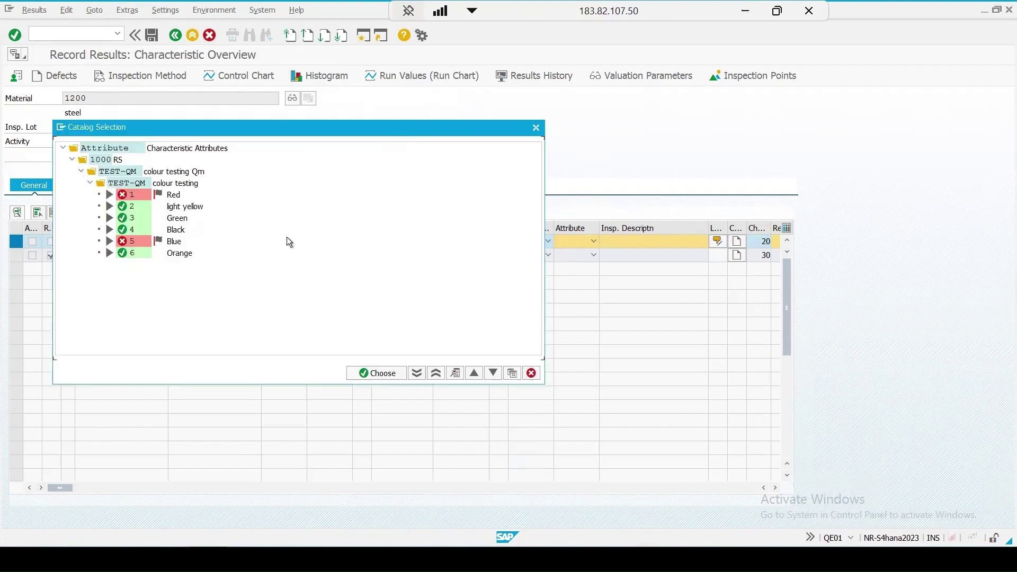
double_click(145, 198)
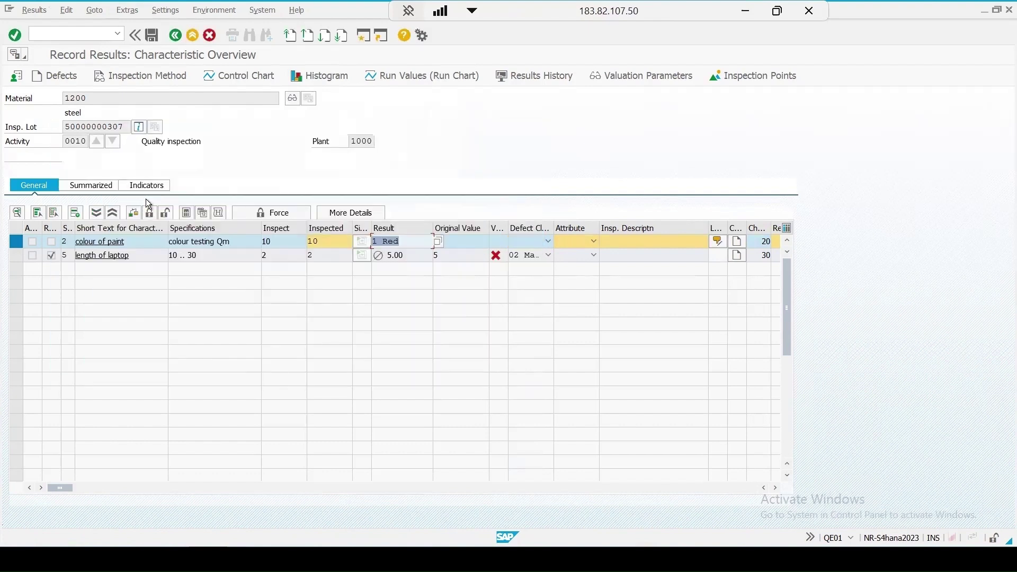
key("Return")
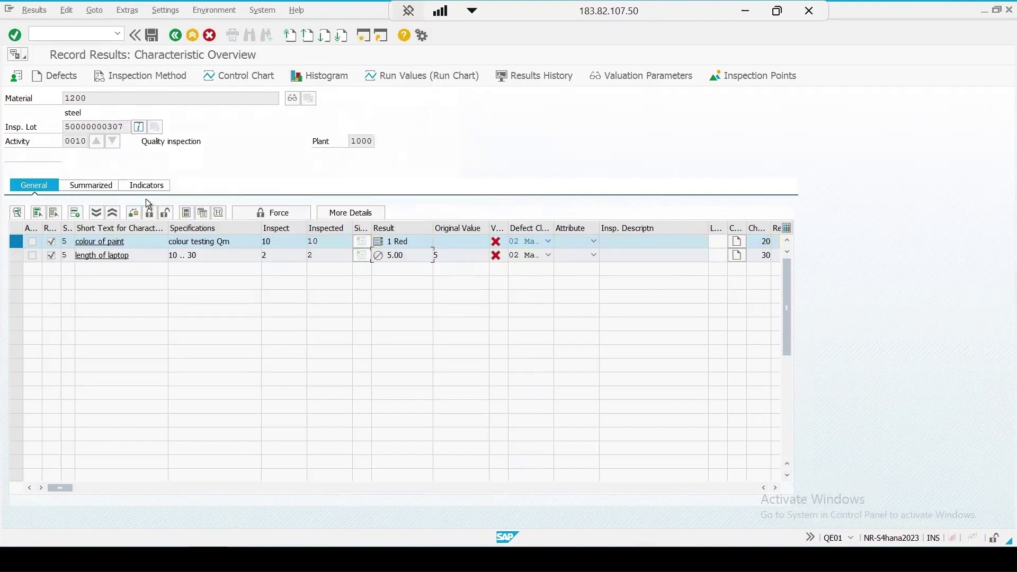
Consult the field help for the defect class of length of laptop and follow its link to the Define Defect Classes customizing.
left_click(520, 256)
left_click(520, 256)
key("F1")
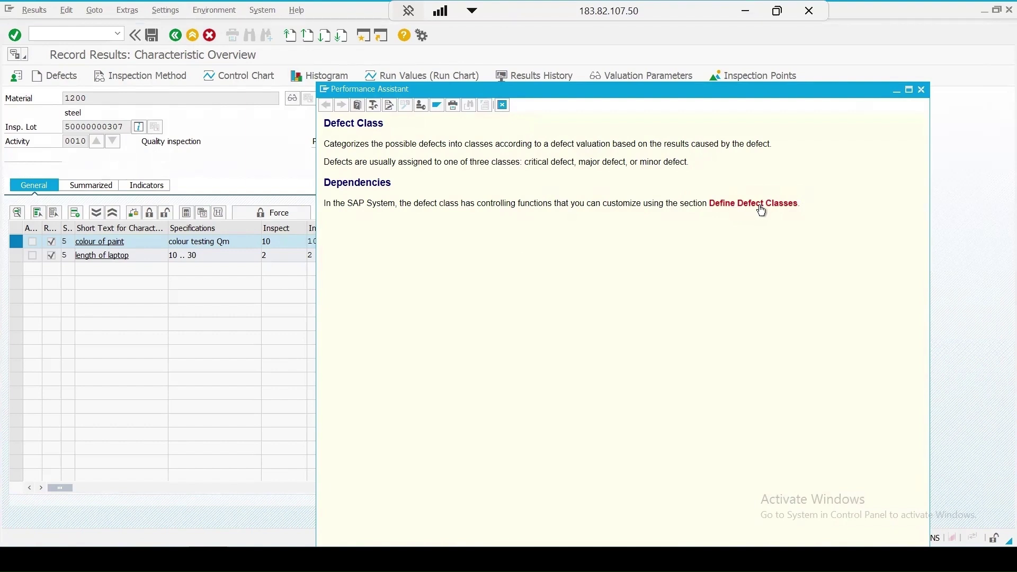
left_click(761, 205)
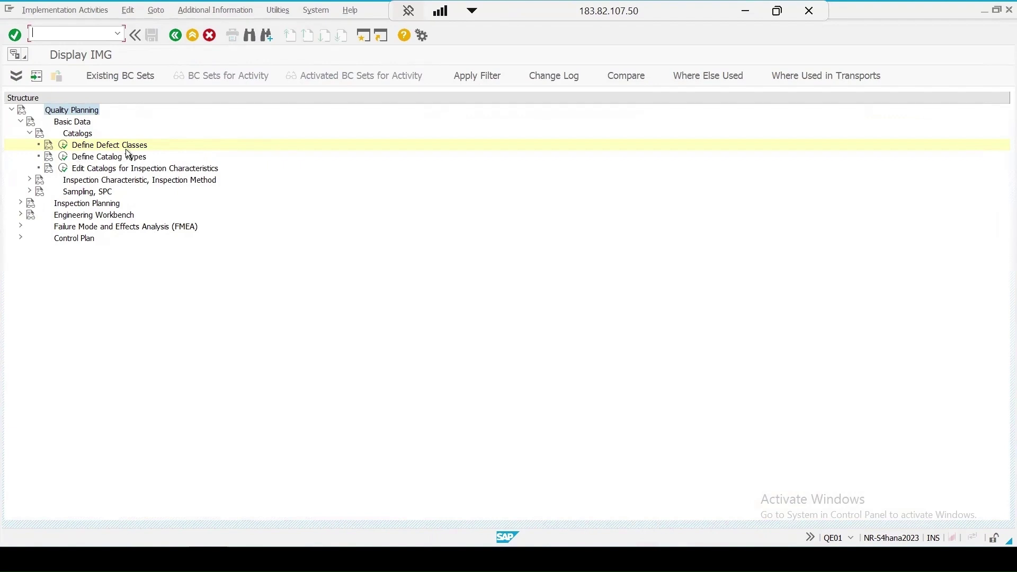
Examine the defect class definitions and the details of class 01 Critical defect, including its quality score and next functions.
left_click(64, 146)
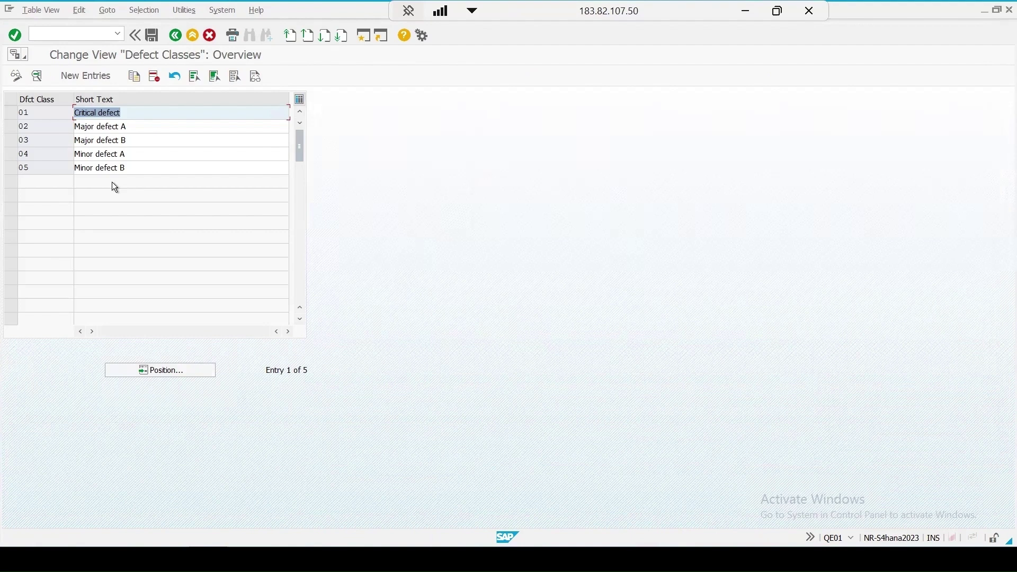
left_click(11, 113)
left_click(36, 76)
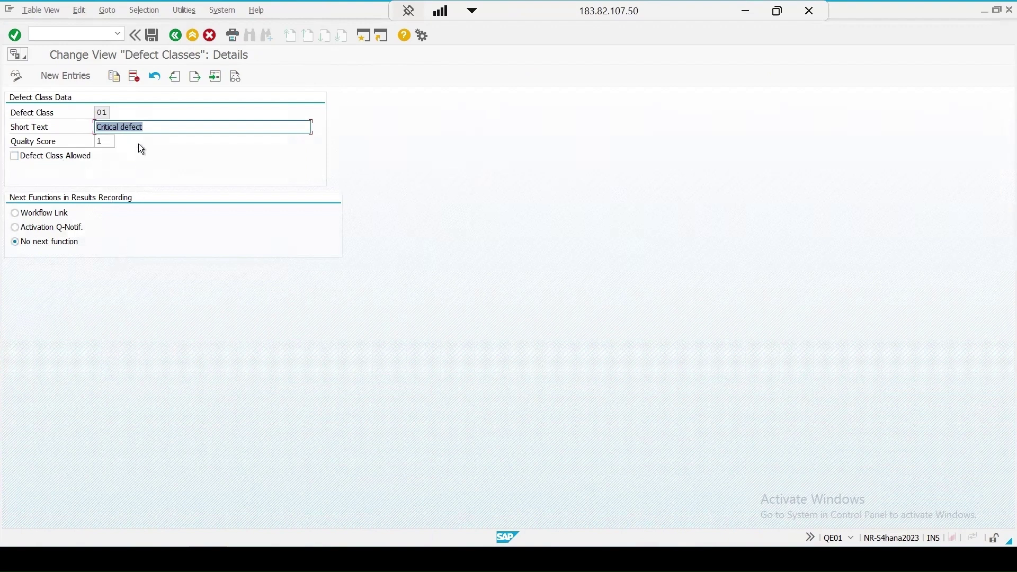
left_click(171, 35)
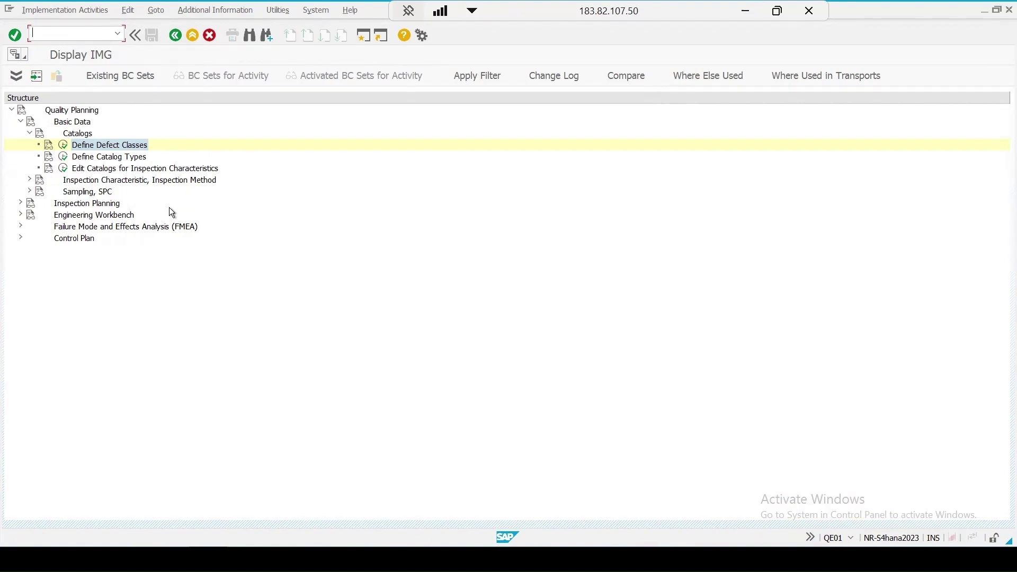
Start transaction QCC0 in a new session and open Maintain Settings at Plant Level under Basic Settings.
left_click(364, 33)
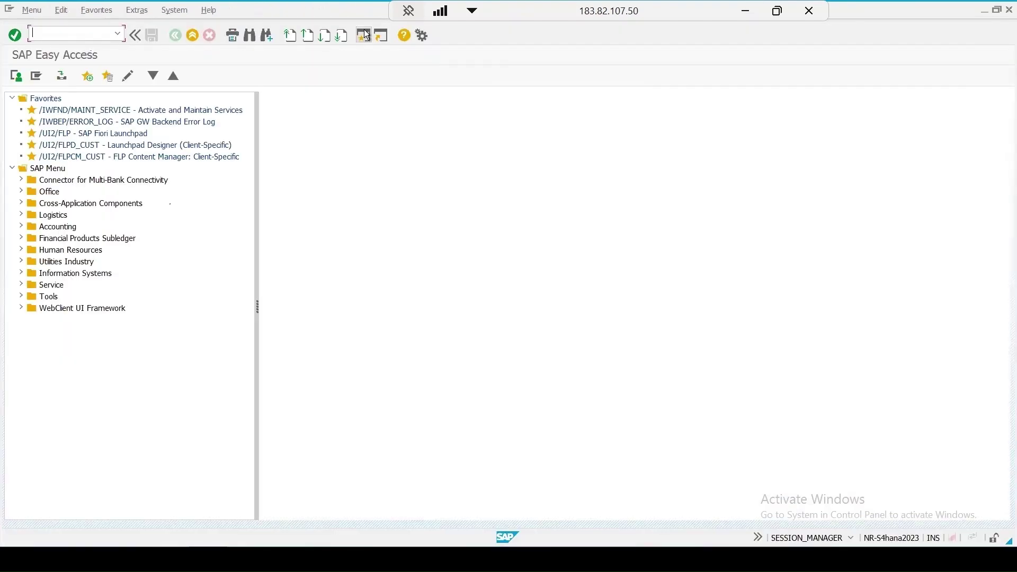
type("q")
type("cd")
type("0")
key("Return")
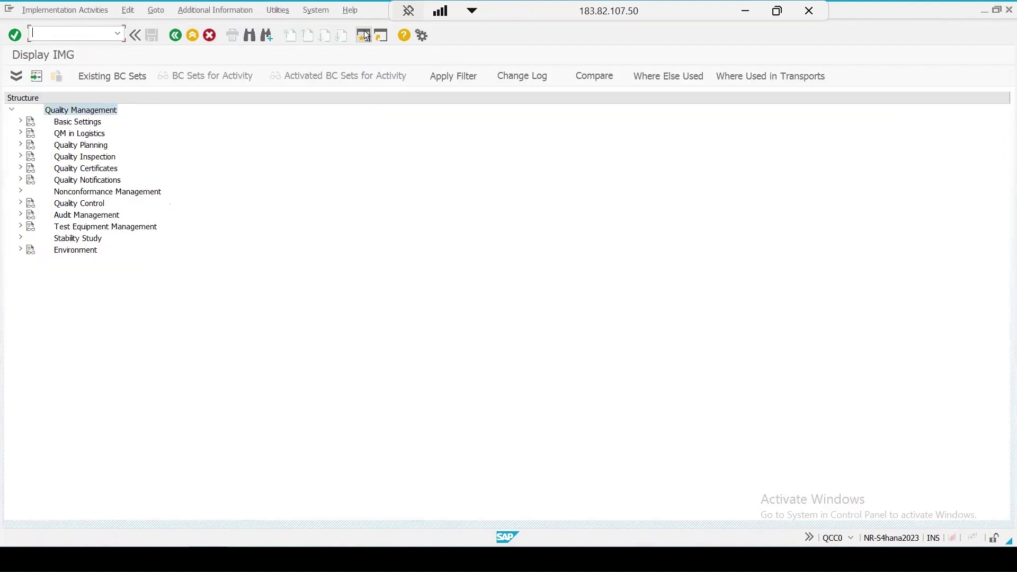
left_click(21, 121)
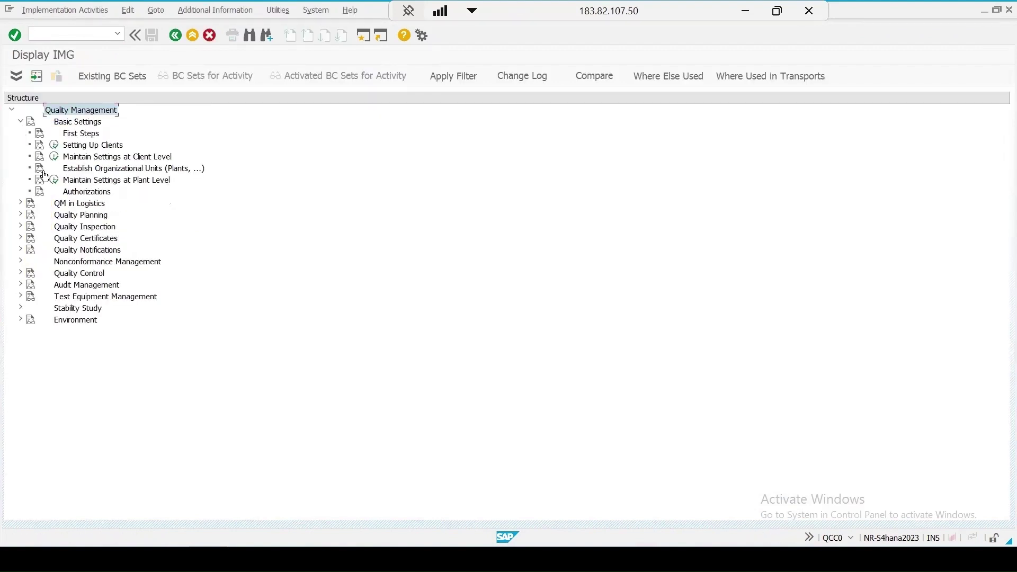
left_click(53, 180)
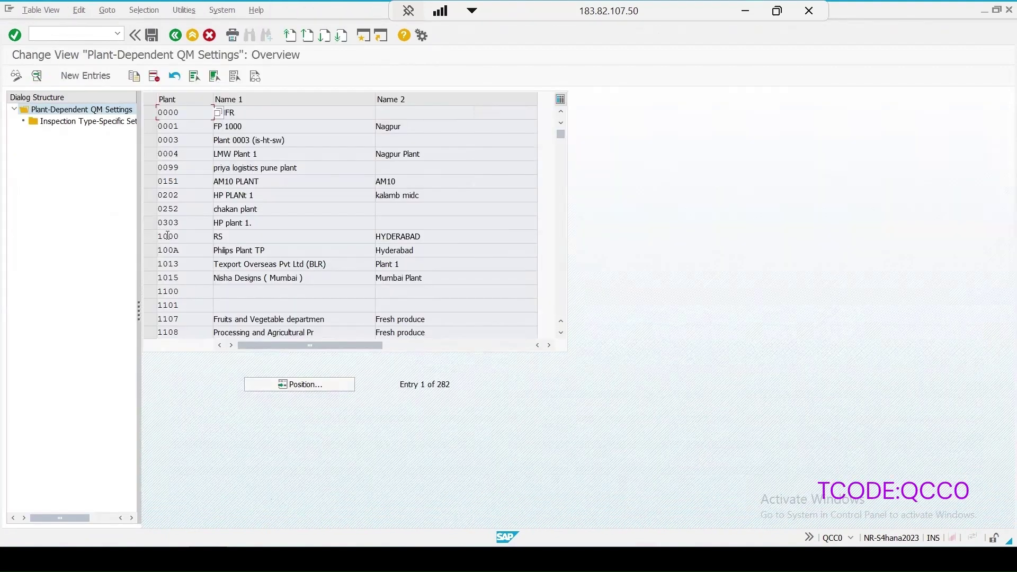
In plant 1000's inspection lot creation settings, set the defect class for characteristics to 01 Critical defect.
double_click(167, 236)
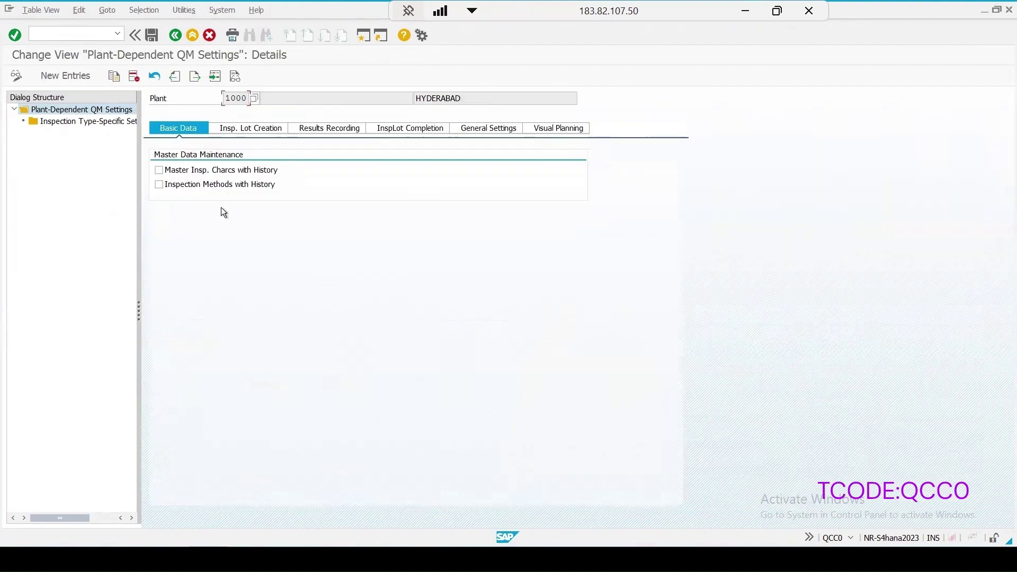
left_click(261, 130)
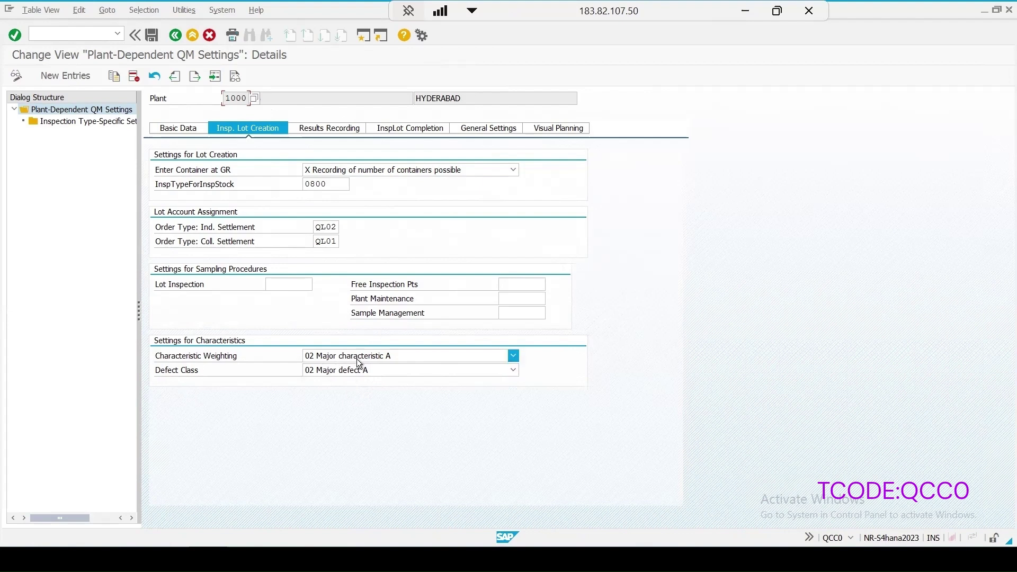
left_click(514, 370)
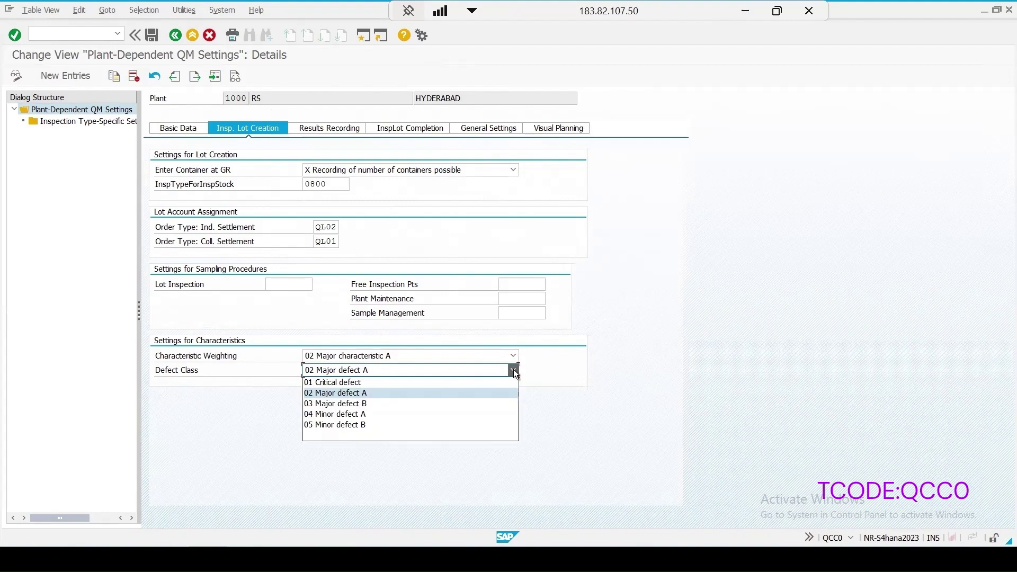
left_click(357, 390)
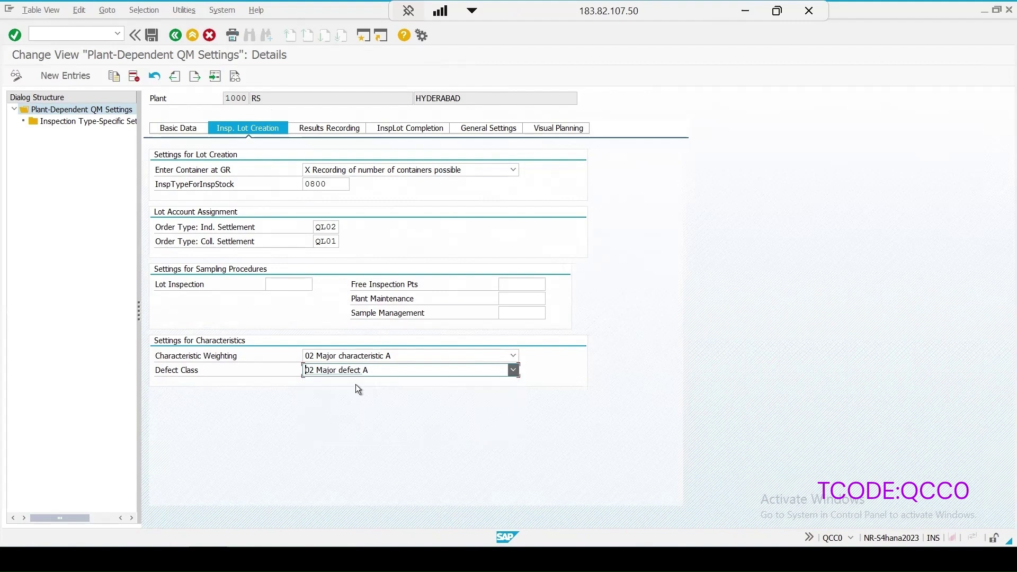
key("Up")
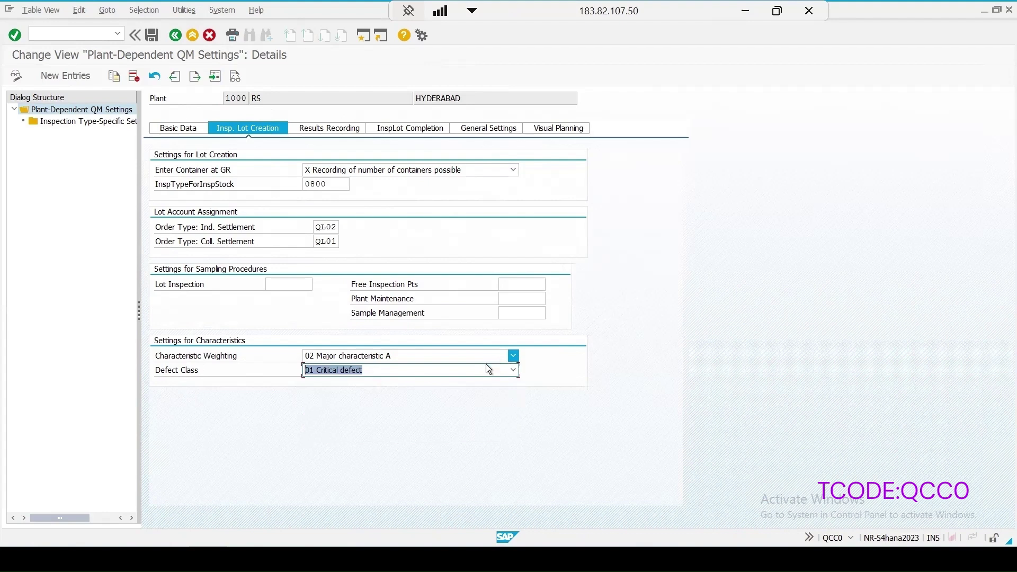
Set plant 1000's characteristic weighting to 01 Critical characteristic and save the plant settings to customizing request A4HK903320.
left_click(513, 356)
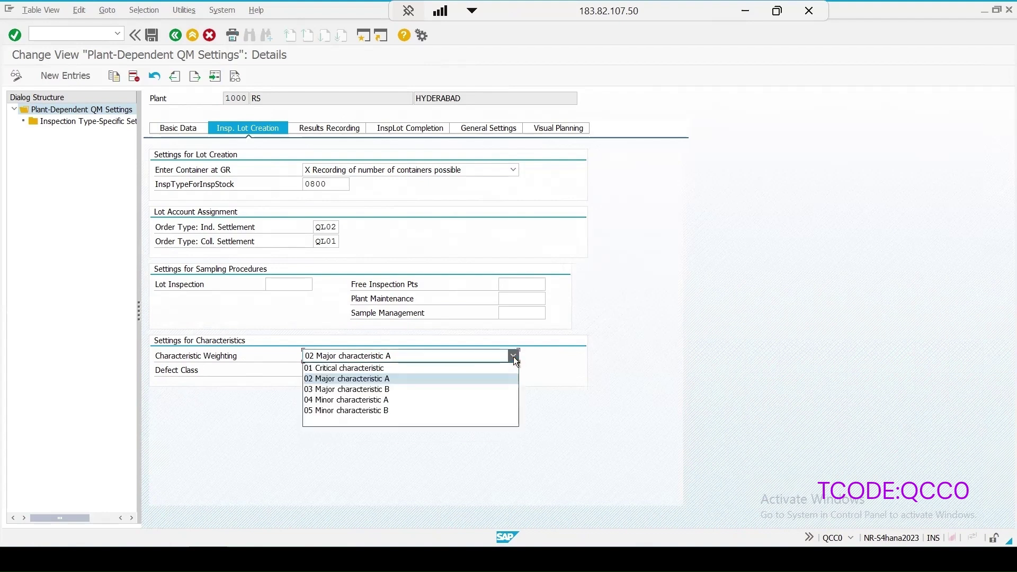
left_click(350, 368)
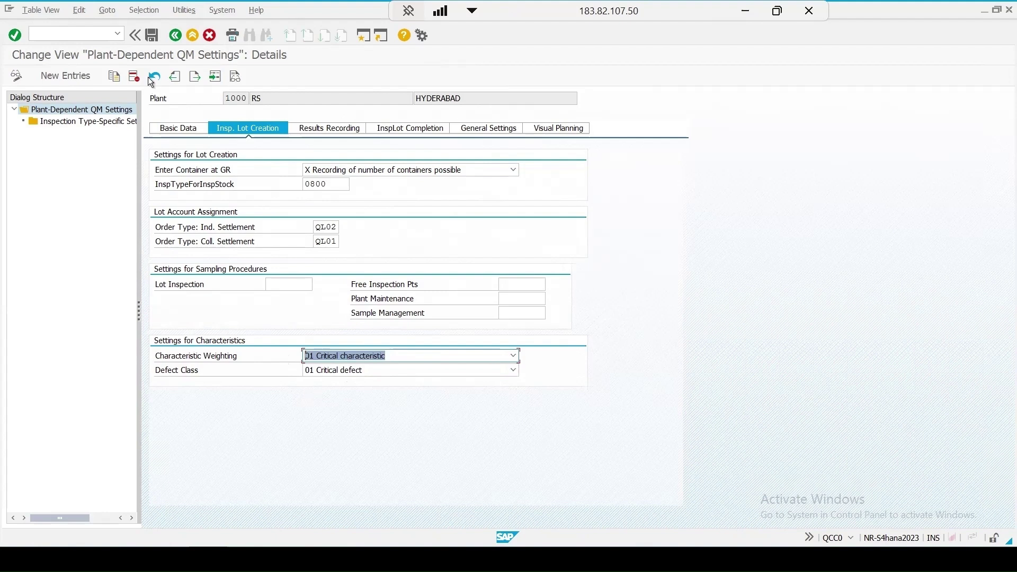
left_click(151, 36)
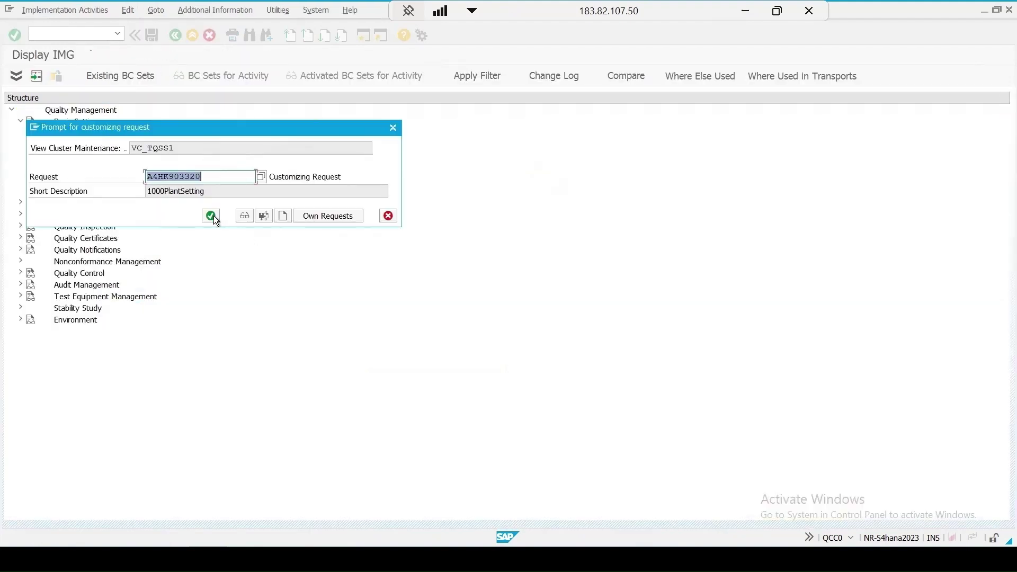
left_click(214, 215)
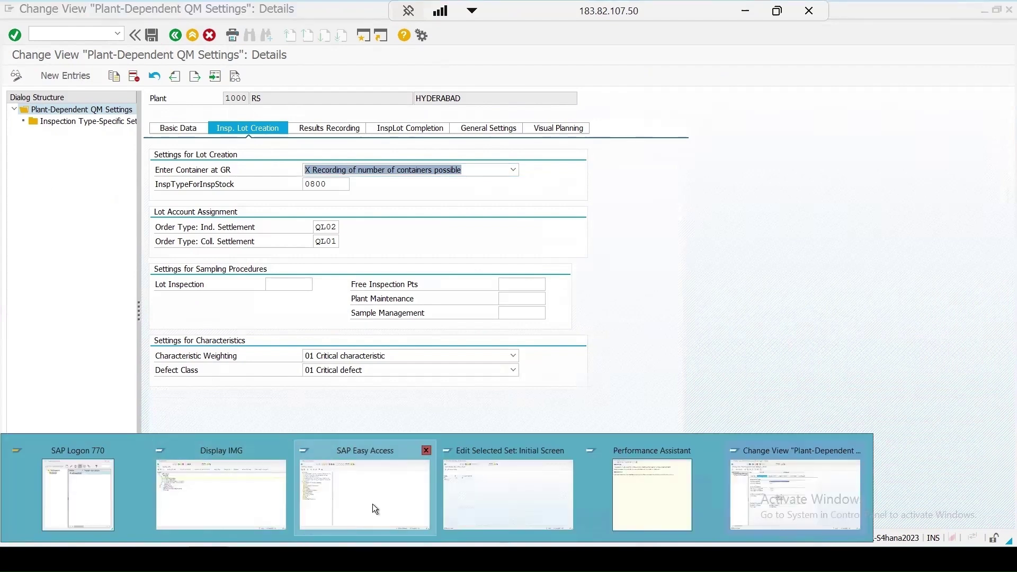
Leave the open results recording without keeping the data for operation 0010, and reopen the results of material 1200's inspection lot.
left_click(373, 504)
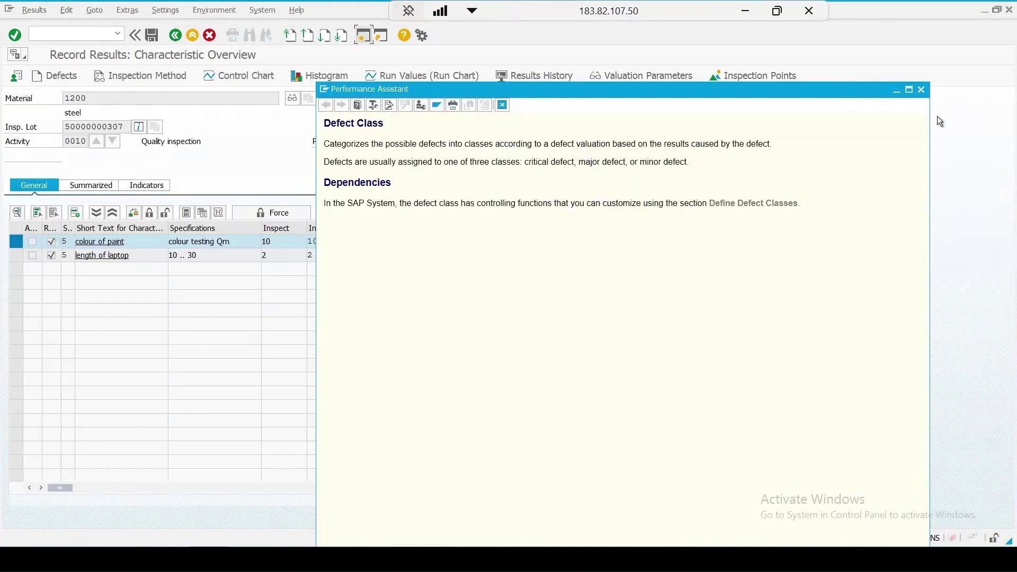
left_click(922, 92)
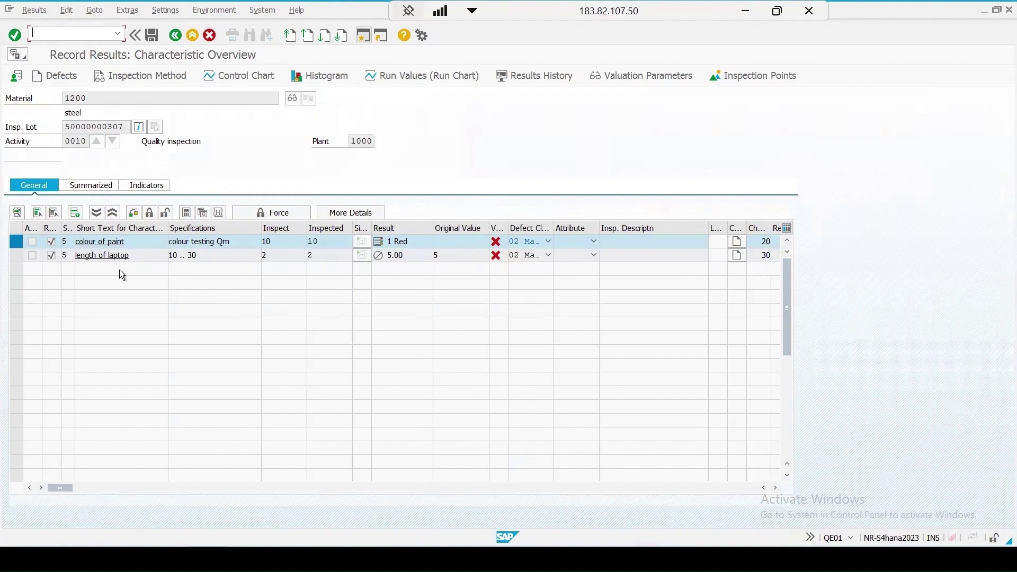
left_click(121, 255)
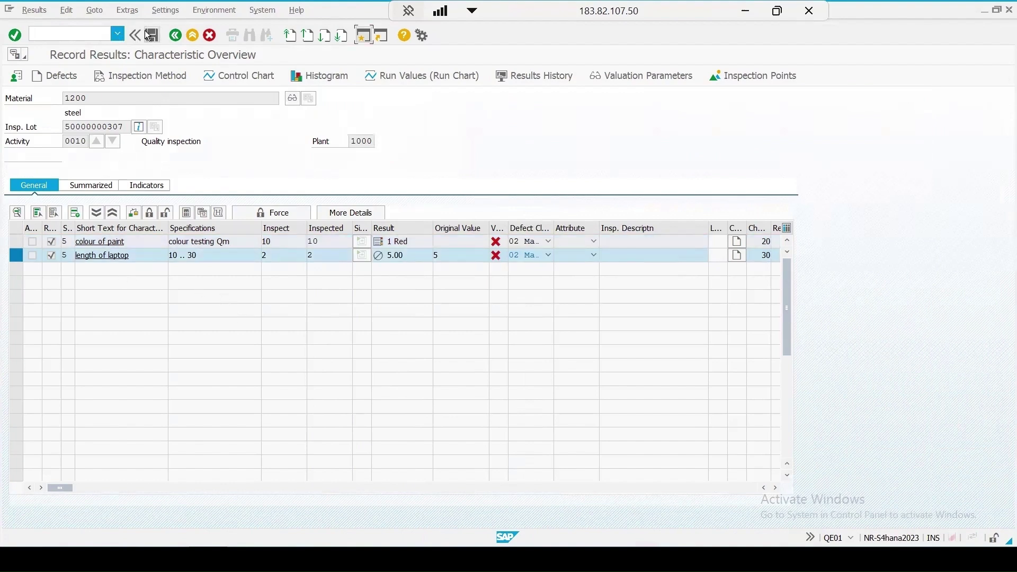
left_click(175, 35)
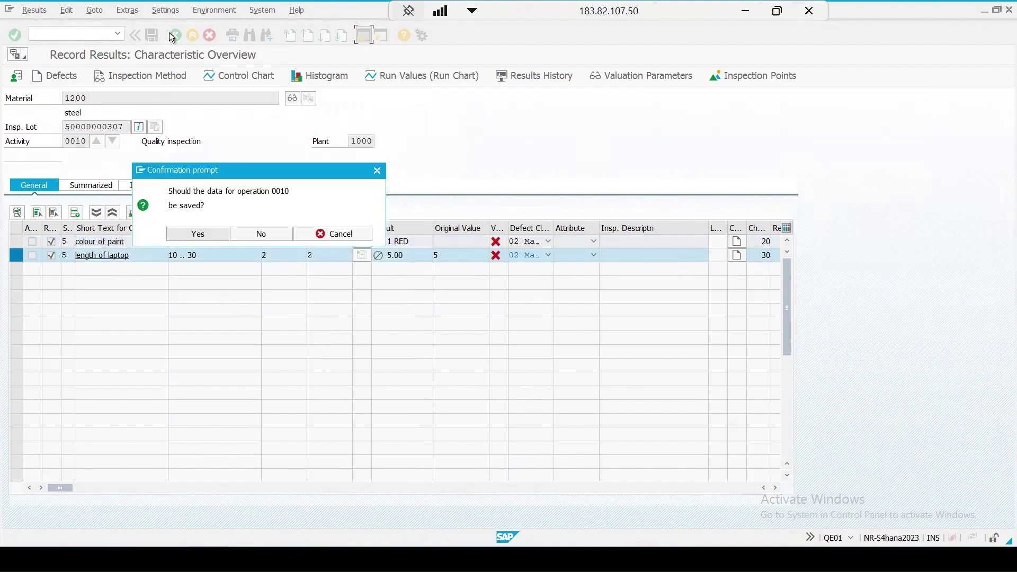
left_click(169, 237)
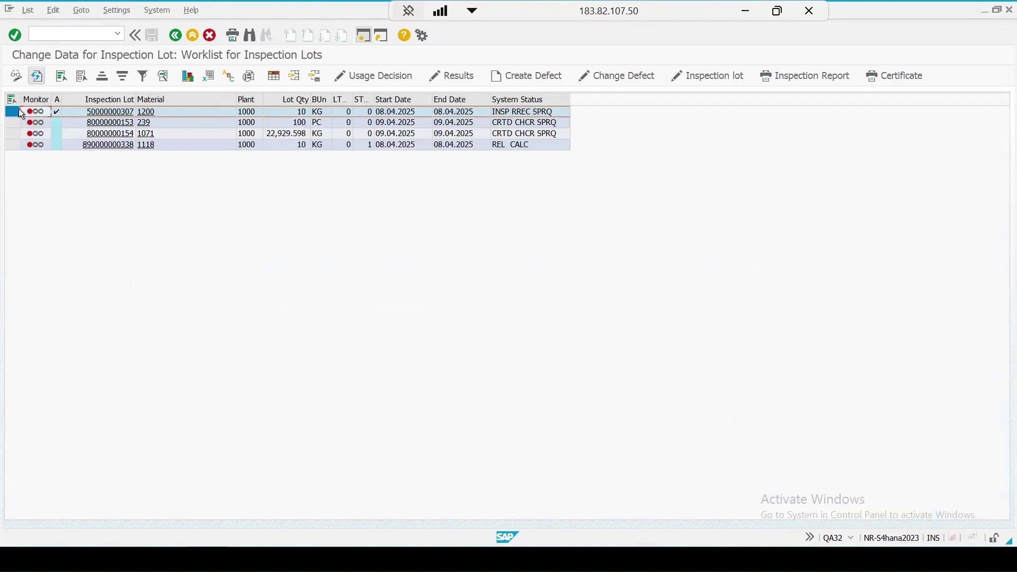
left_click(451, 77)
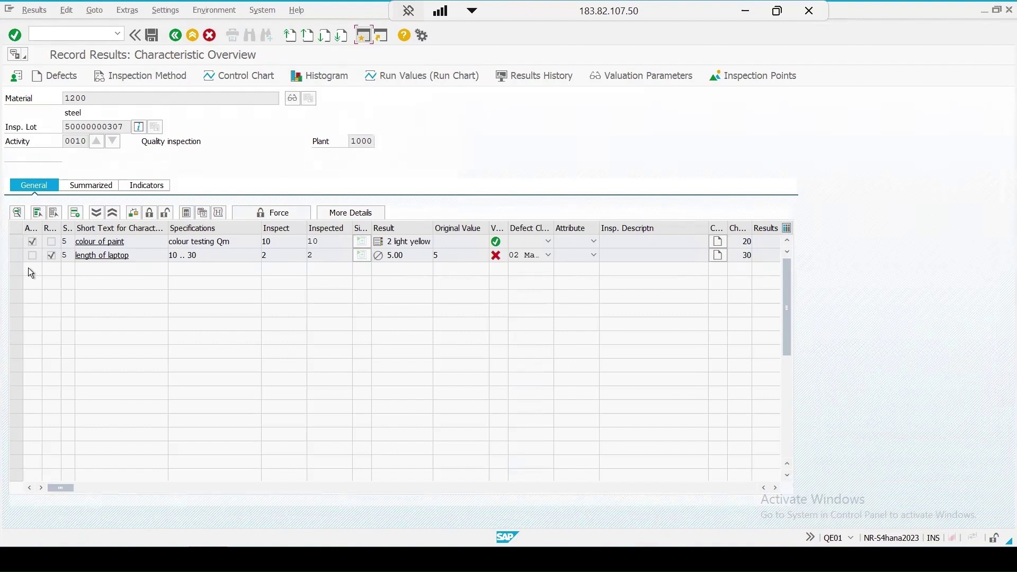
Set the rejected length of laptop characteristic back to processing and record 31 as its result.
left_click(21, 256)
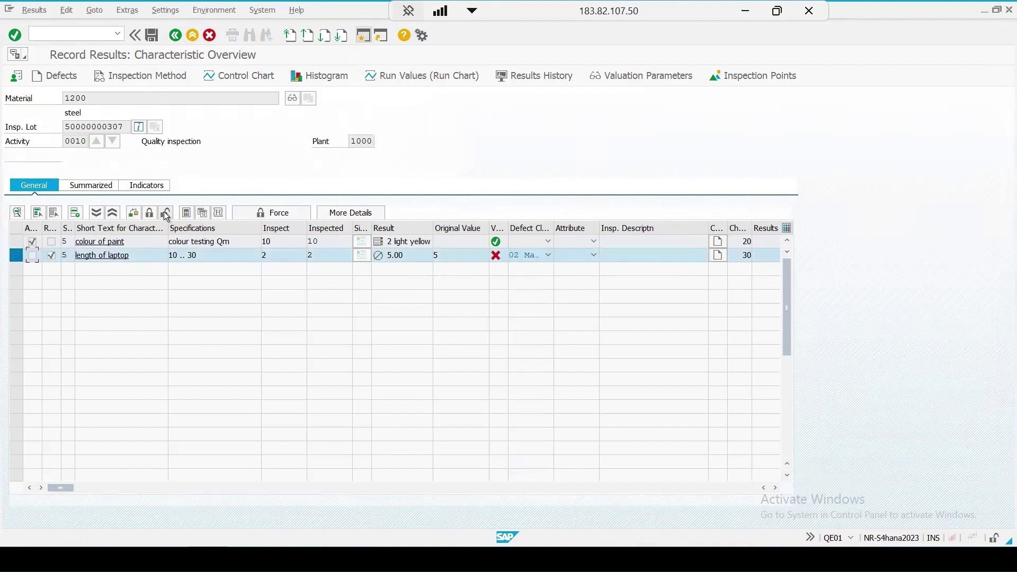
double_click(398, 255)
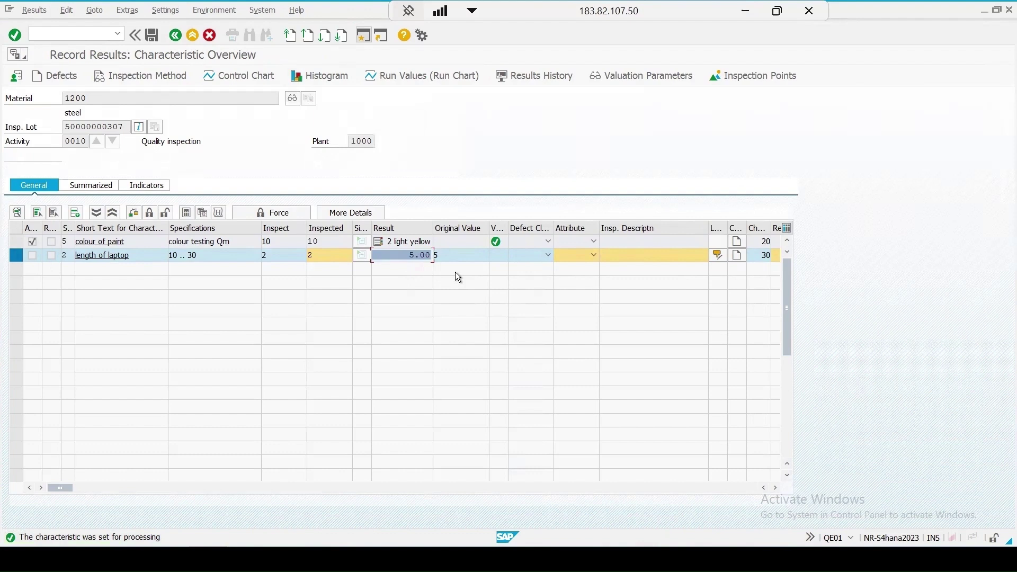
type("31")
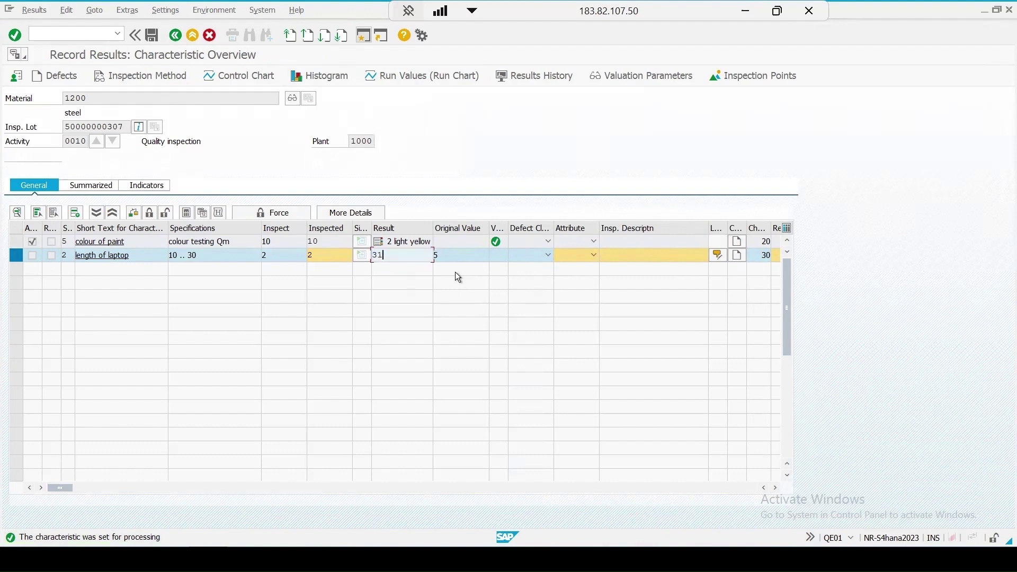
key("Return")
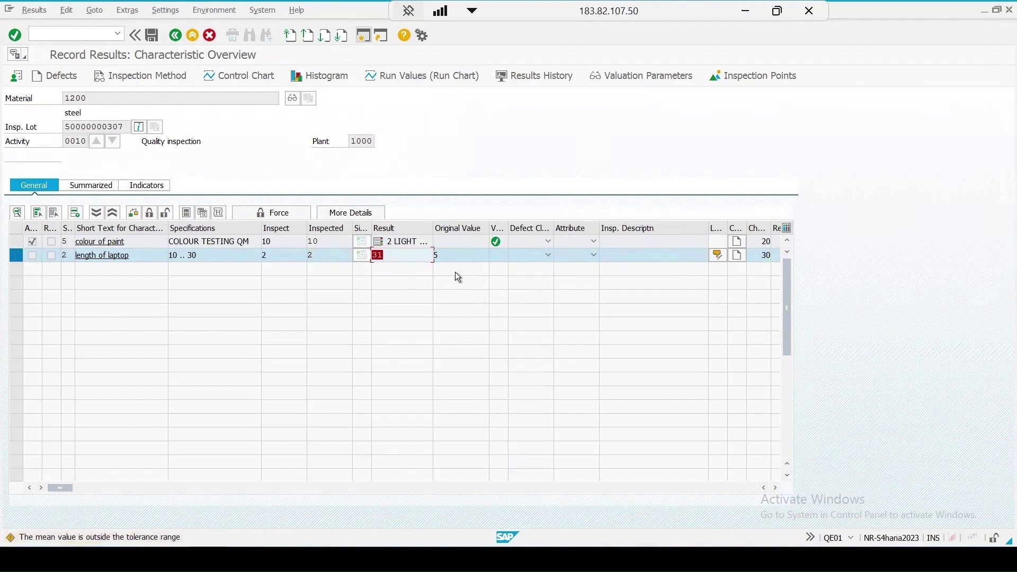
key("Return")
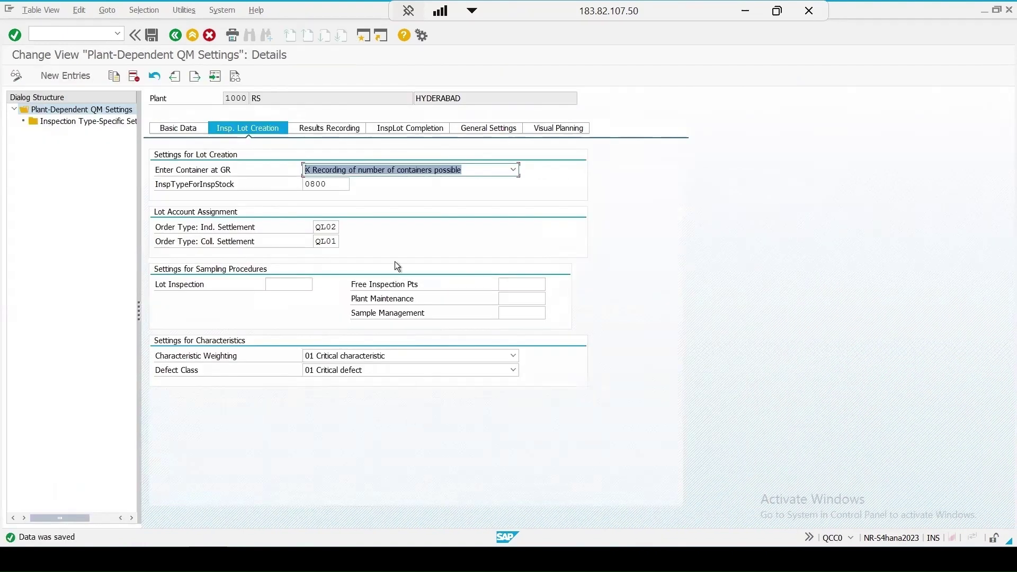
Set plant 1000's characteristic weighting to 02 Major characteristic A and defect class to 02 Major defect A, and save the plant settings.
left_click(417, 358)
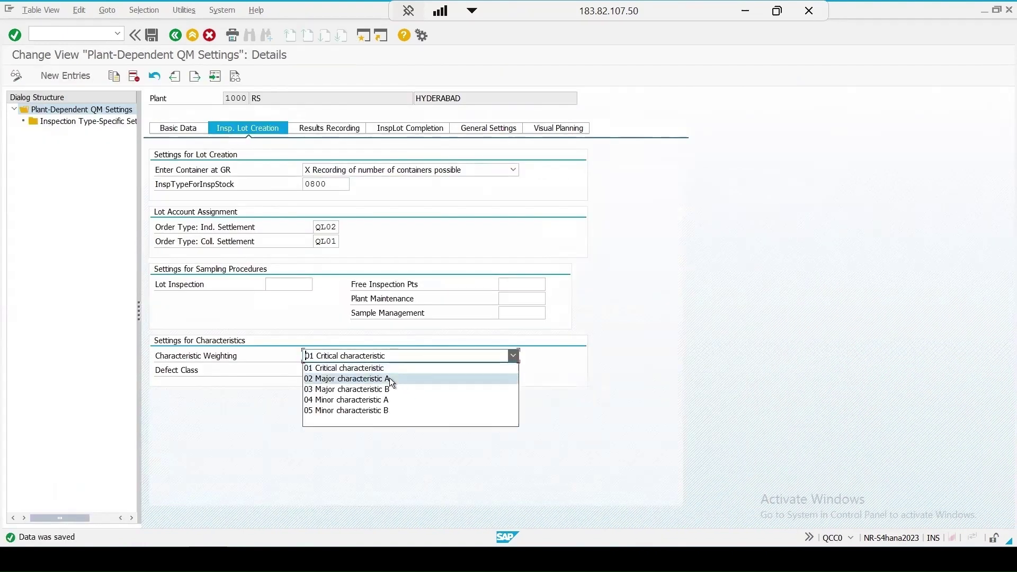
left_click(392, 378)
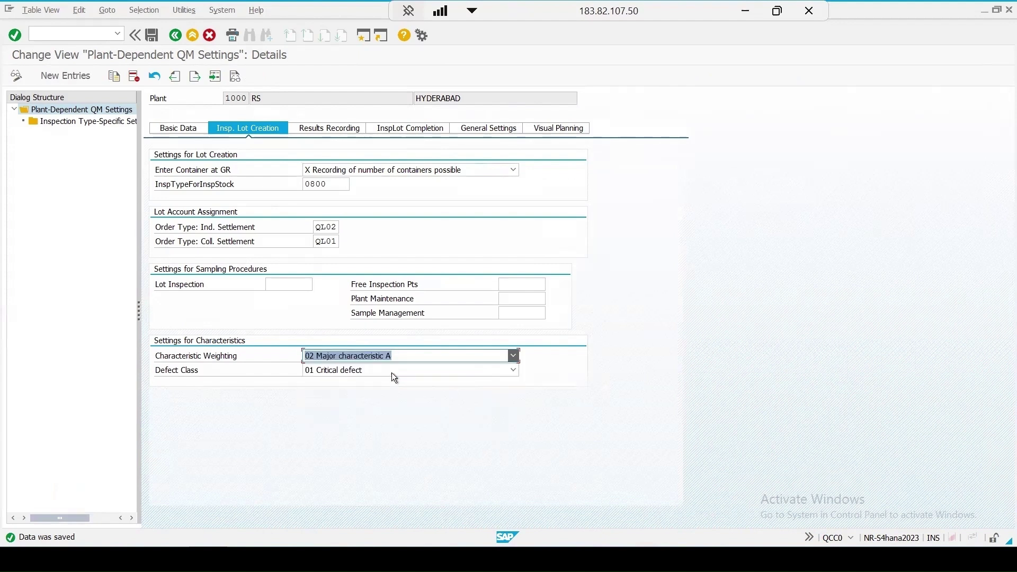
left_click(392, 370)
left_click(366, 394)
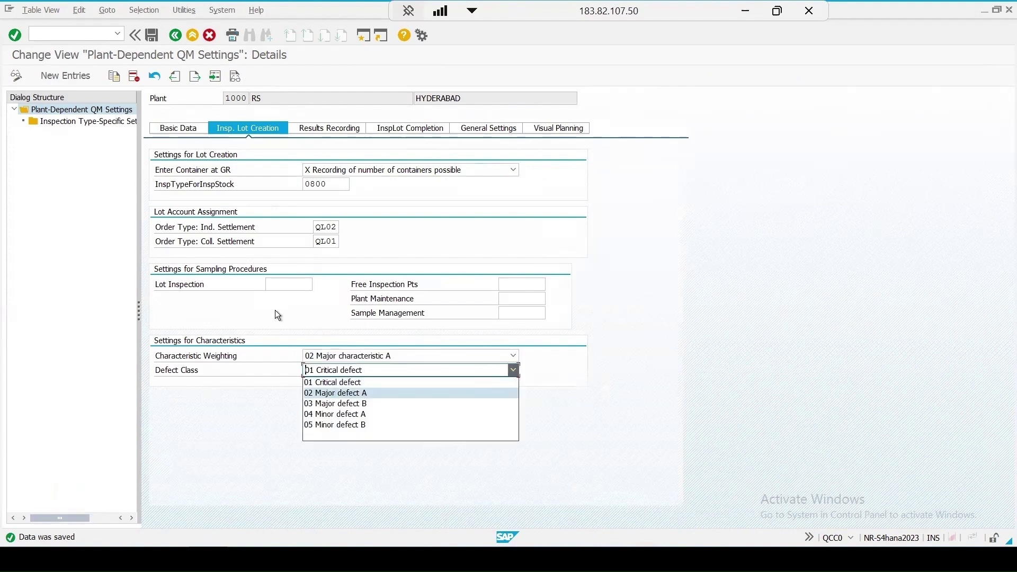
left_click(147, 33)
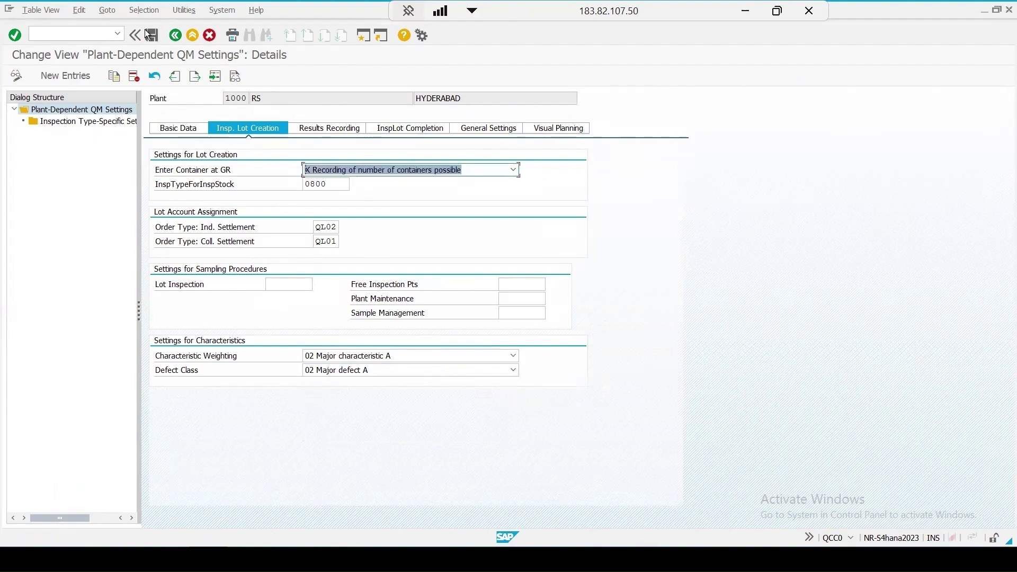